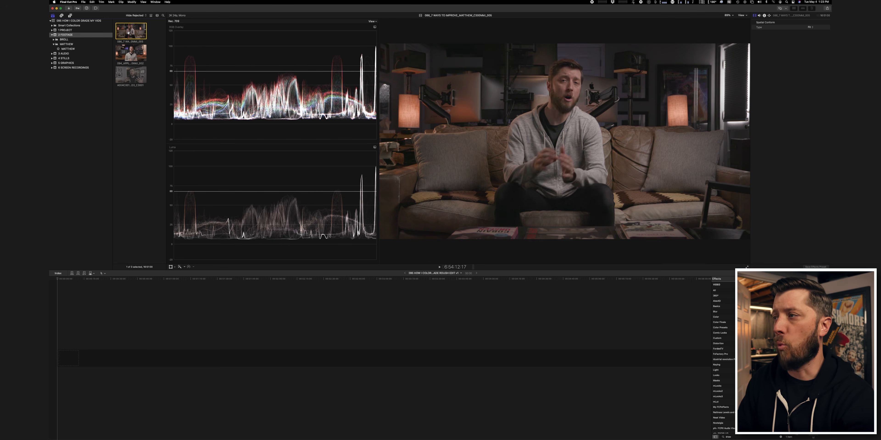
Mark a range of the first interview clip in the 2 FOOTAGE event and append it to the timeline.
key("i")
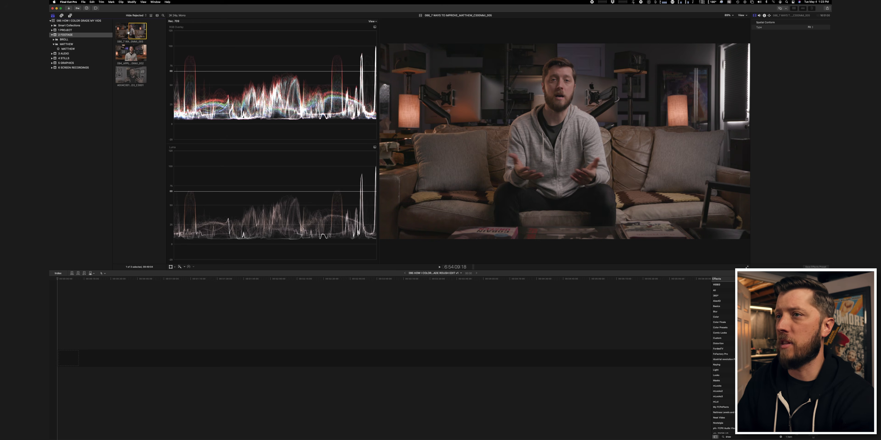
key("o")
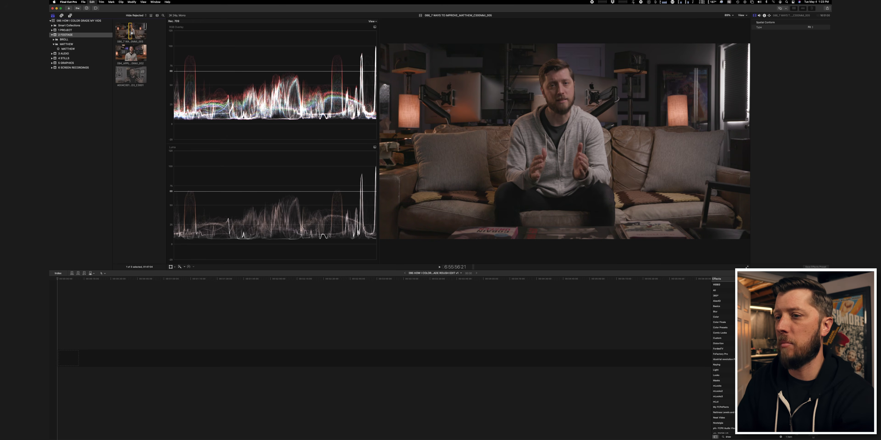
key("e")
left_click(128, 282)
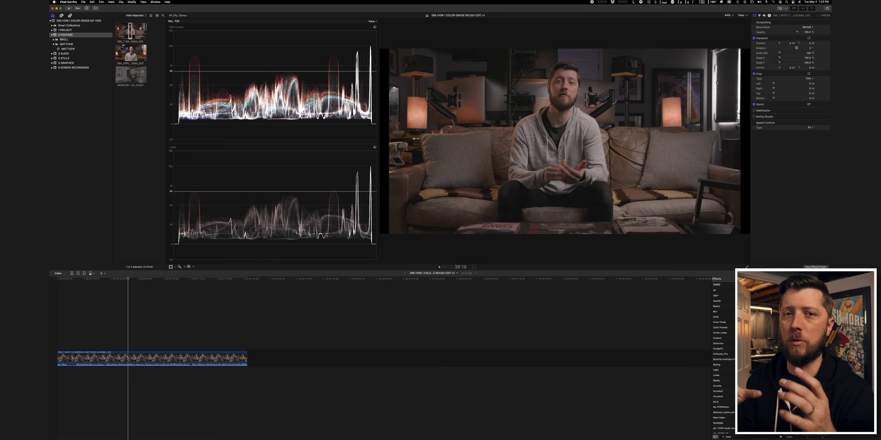
Review the properties of the project in the 1 PROJECT event and the timeline clip's Camera LUT options.
left_click(76, 30)
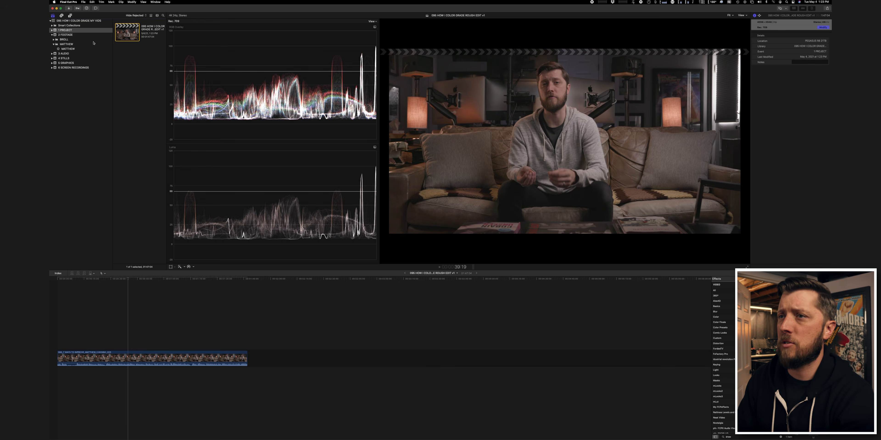
left_click(113, 326)
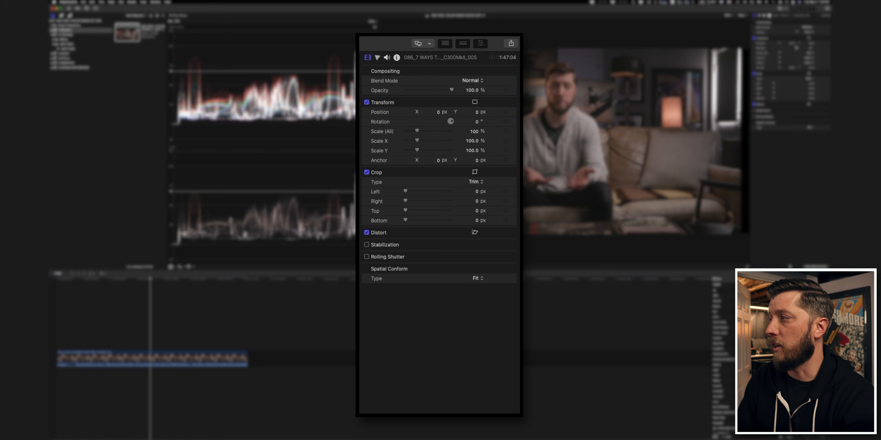
left_click(397, 57)
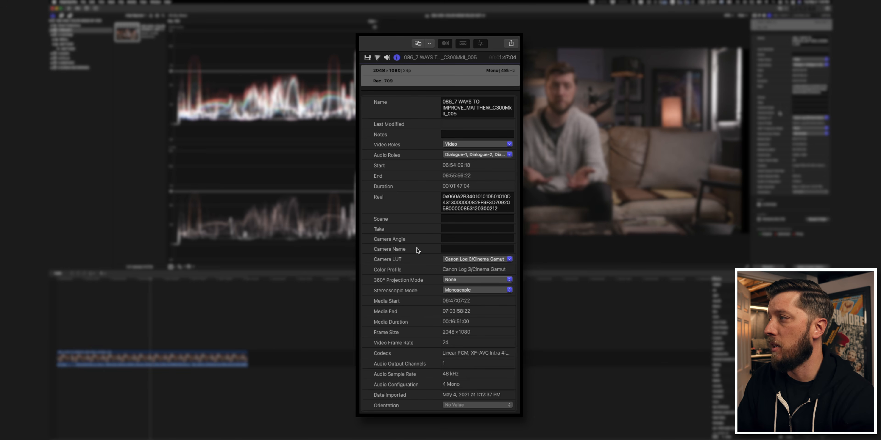
left_click(480, 260)
left_click(480, 259)
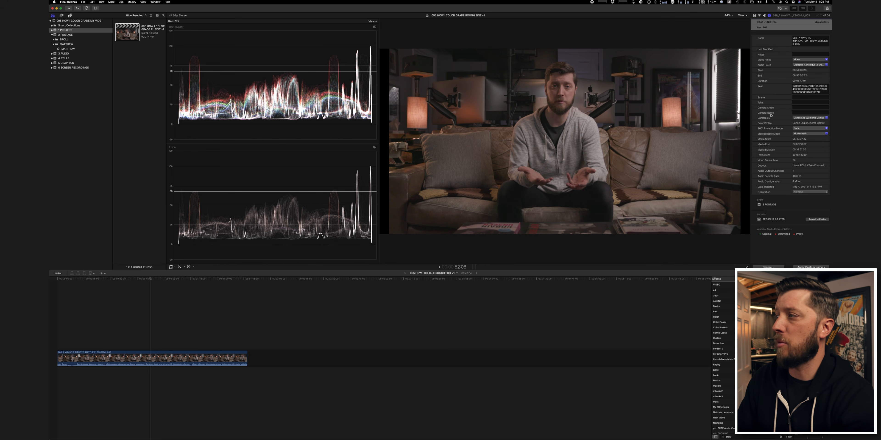
Set the timeline clip's Camera LUT to None.
left_click(798, 118)
left_click(795, 121)
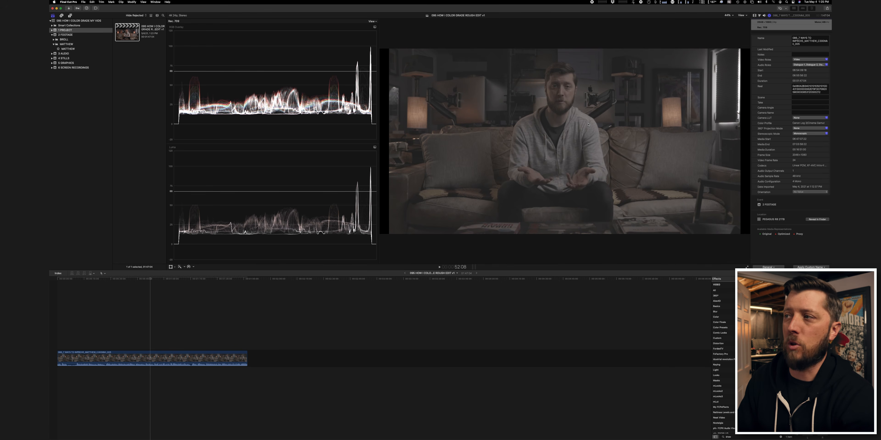
left_click_drag(172, 278, 181, 280)
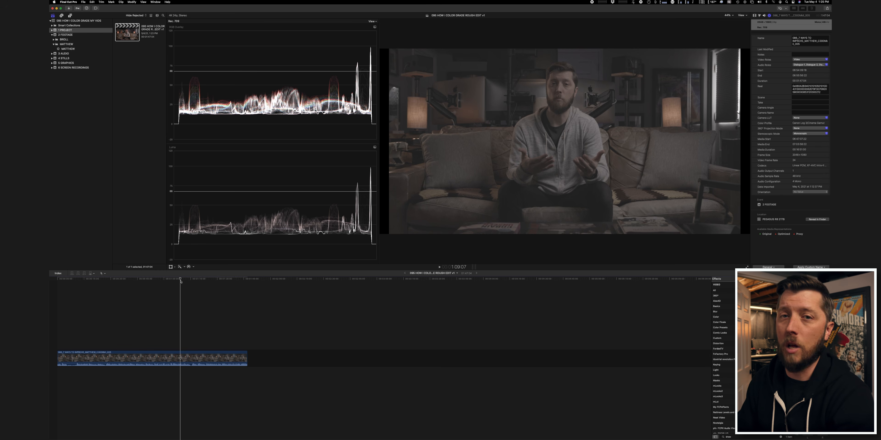
left_click(810, 117)
left_click(805, 159)
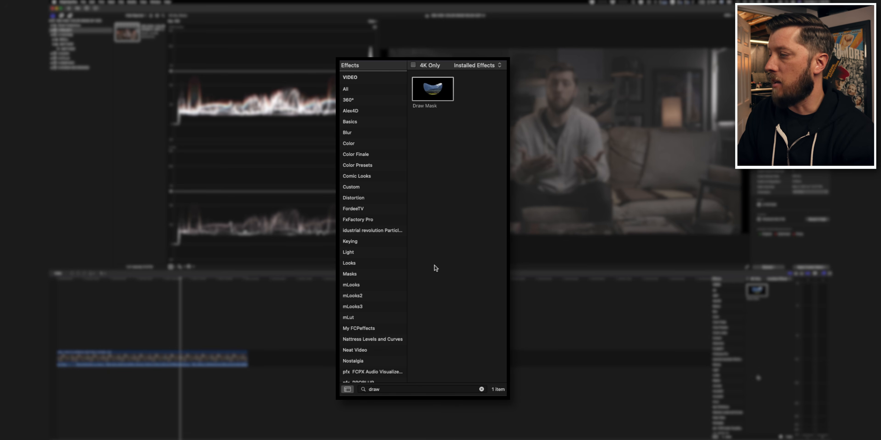
Search the effects for "custom" and apply the Custom LUT effect to the timeline clip.
double_click(415, 390)
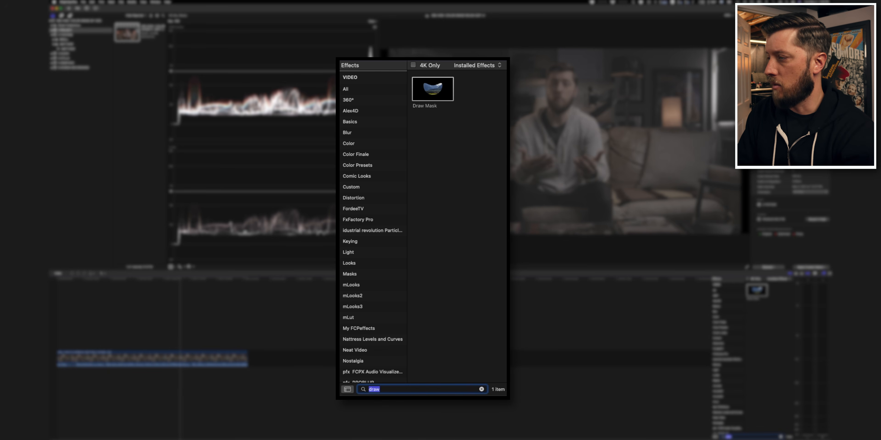
key("BackSpace")
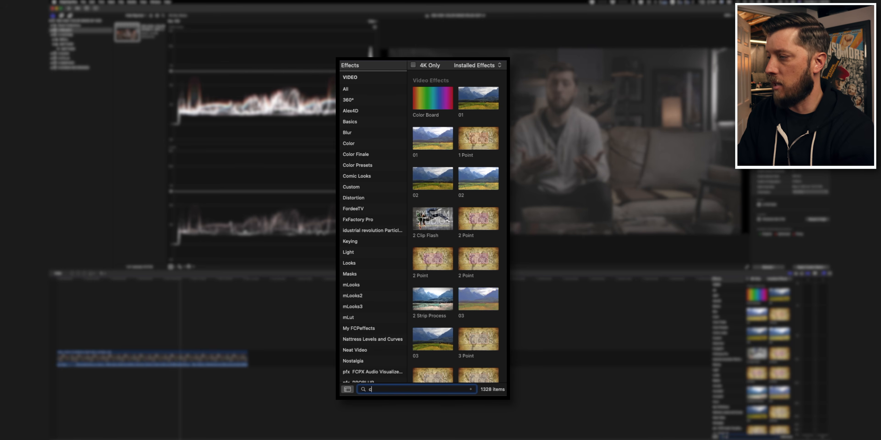
type("custom")
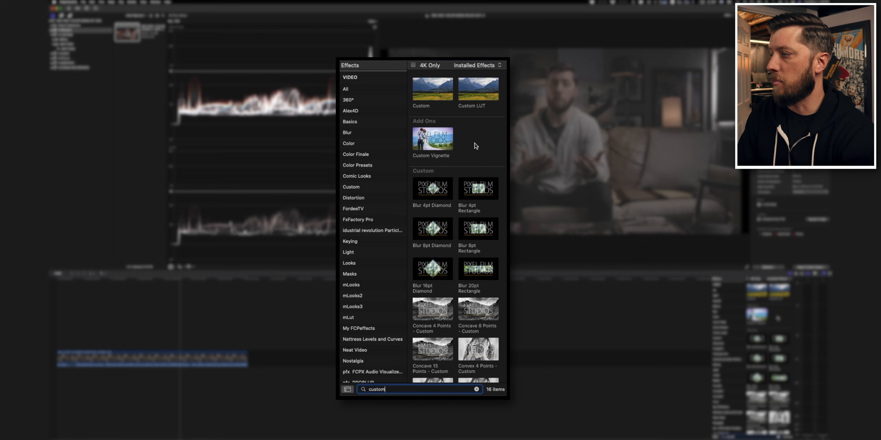
left_click(479, 91)
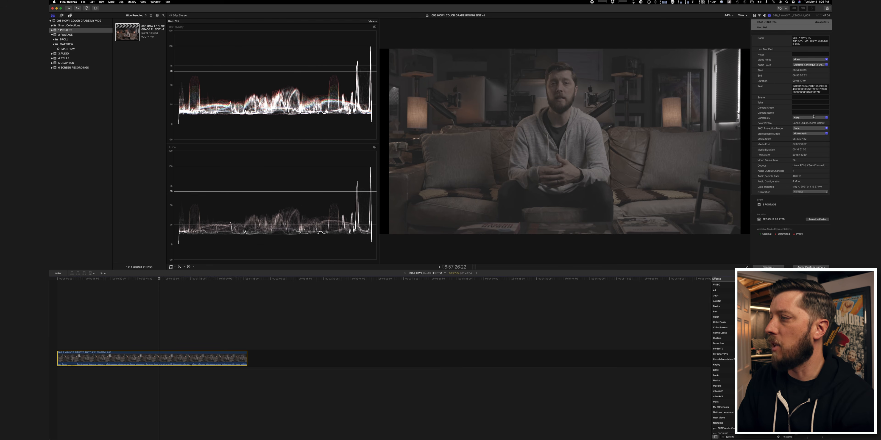
Load the CJ_CLOG_C300 LUT into the clip's Custom LUT effect.
left_click(755, 15)
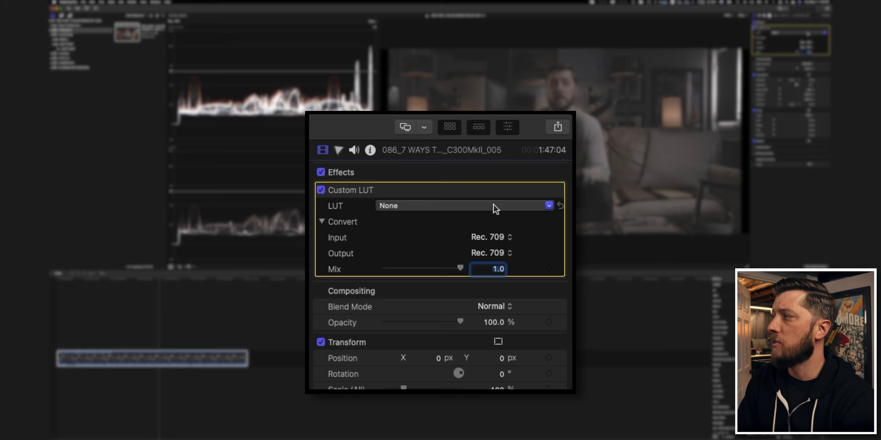
left_click(807, 33)
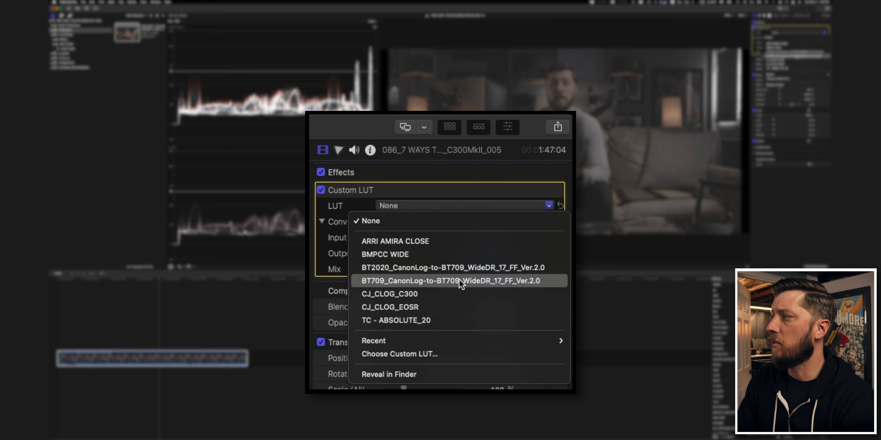
left_click(458, 295)
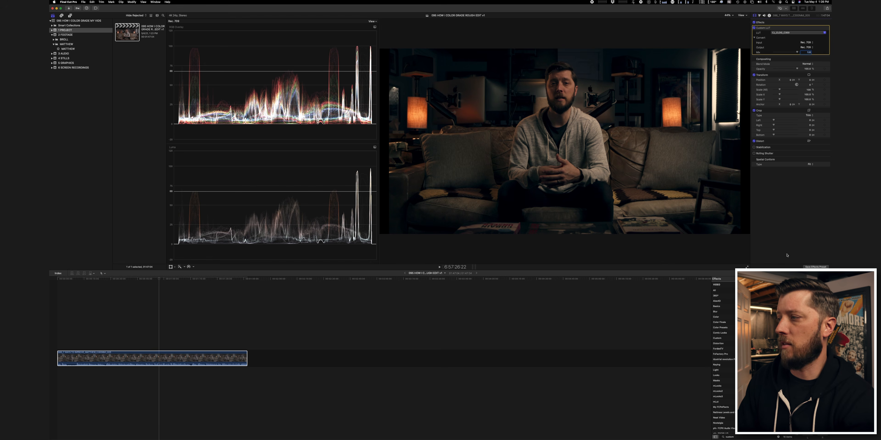
Search the effects for "draw", apply Draw Mask to the clip, and place it above Custom LUT in the effects order.
double_click(743, 439)
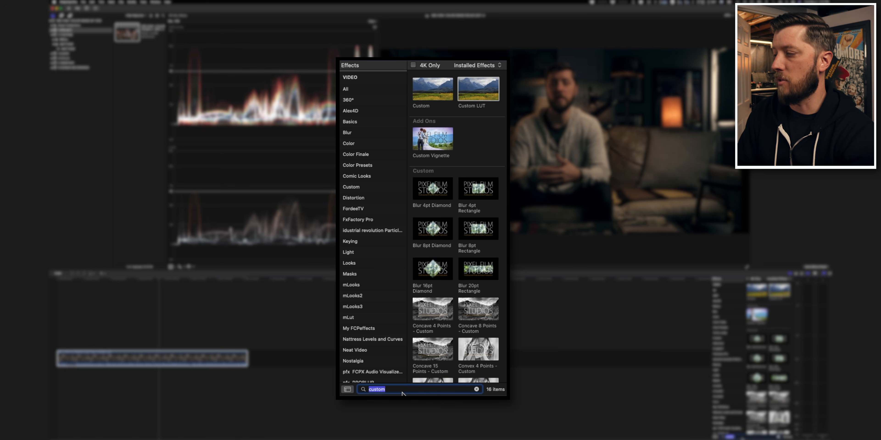
type("draw")
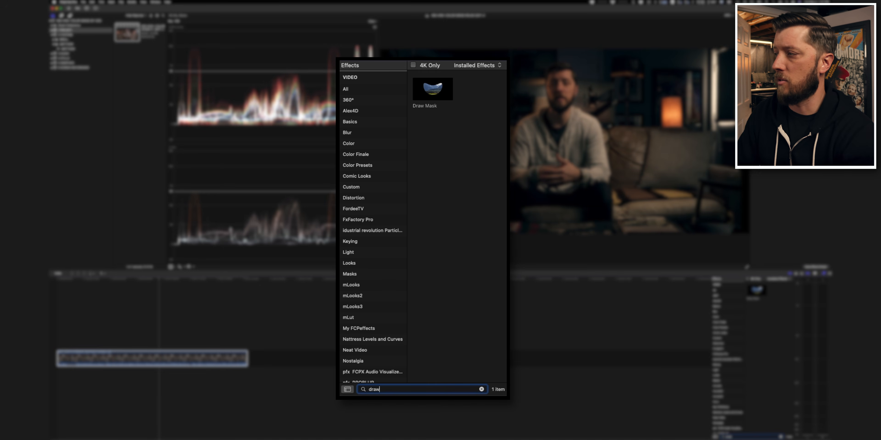
left_click(432, 96)
double_click(430, 93)
left_click(776, 56)
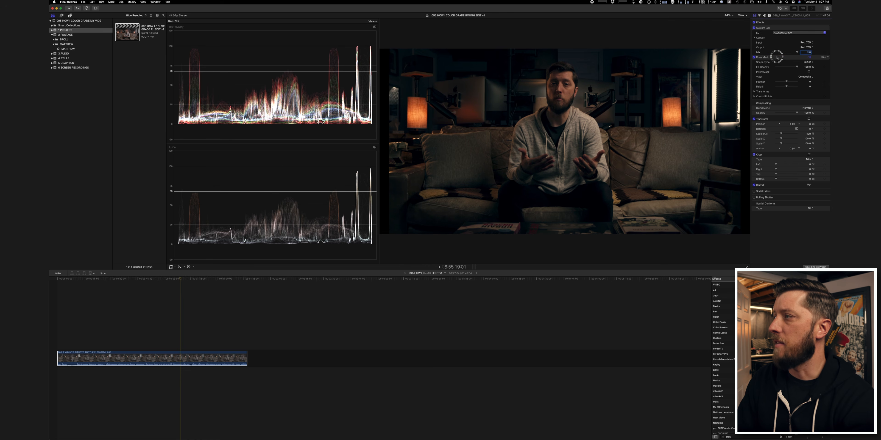
left_click_drag(772, 54, 772, 33)
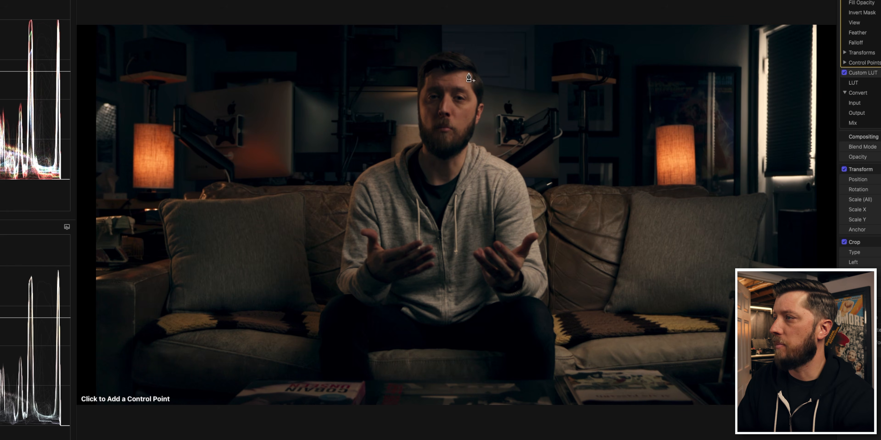
Draw a closed mask around the man's face, from the hairline along both cheeks to the mouth.
left_click(468, 73)
left_click(450, 74)
left_click(436, 72)
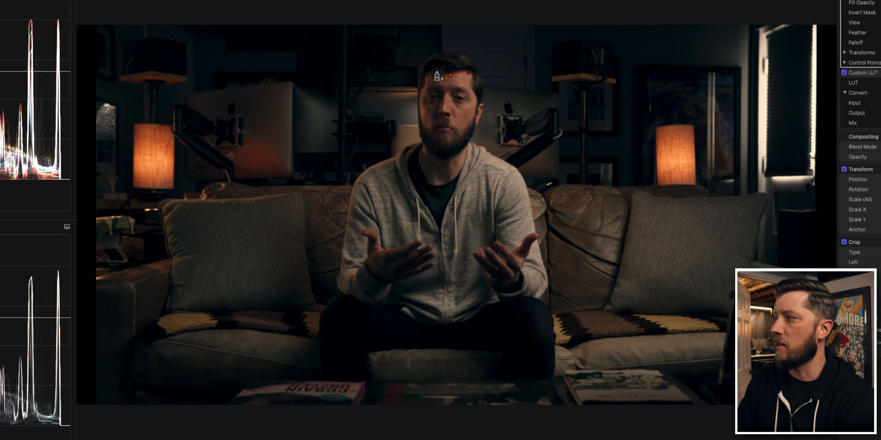
left_click(425, 80)
left_click(418, 100)
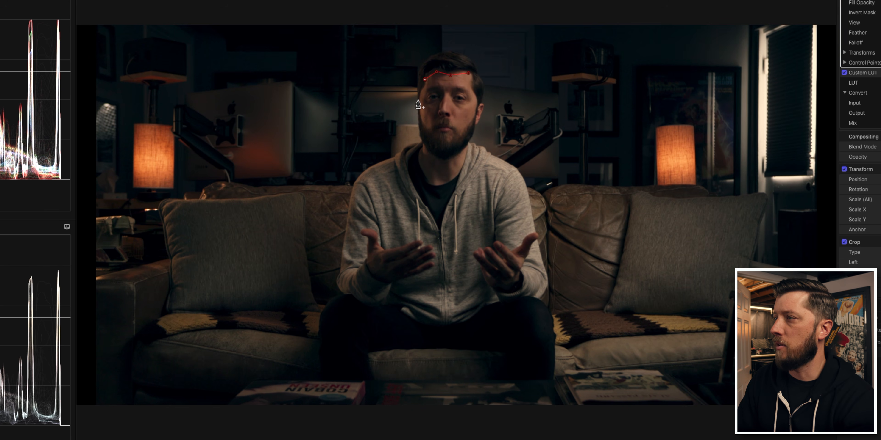
left_click(421, 119)
left_click(426, 131)
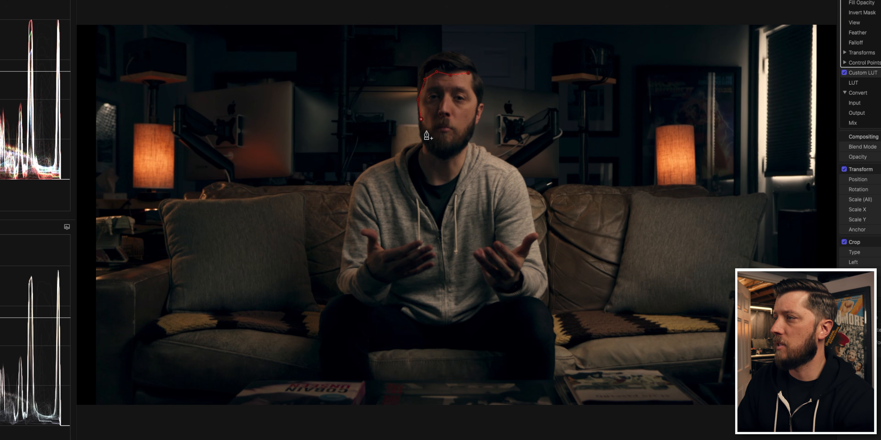
left_click(454, 129)
left_click(464, 127)
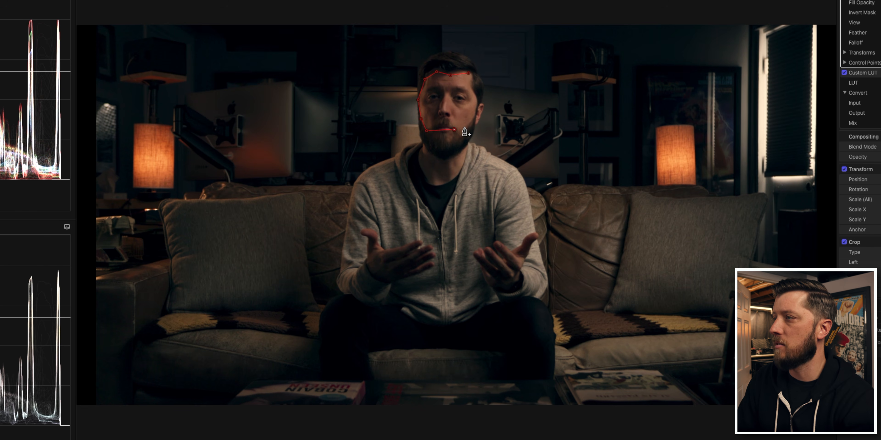
left_click(475, 110)
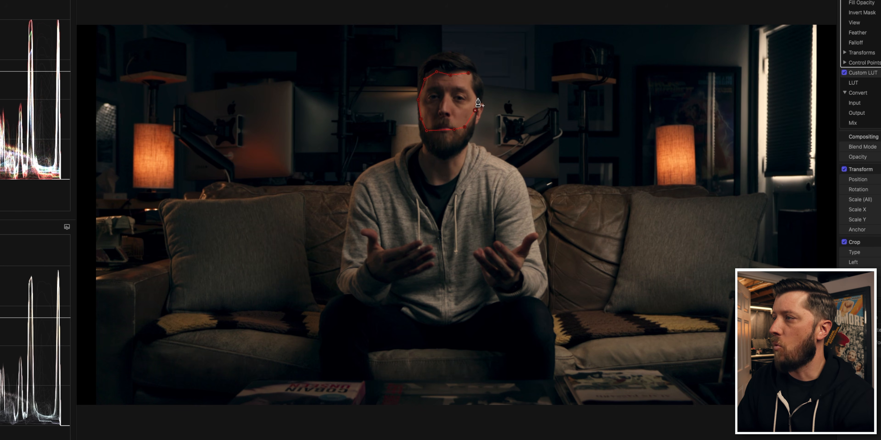
left_click(477, 98)
left_click(470, 85)
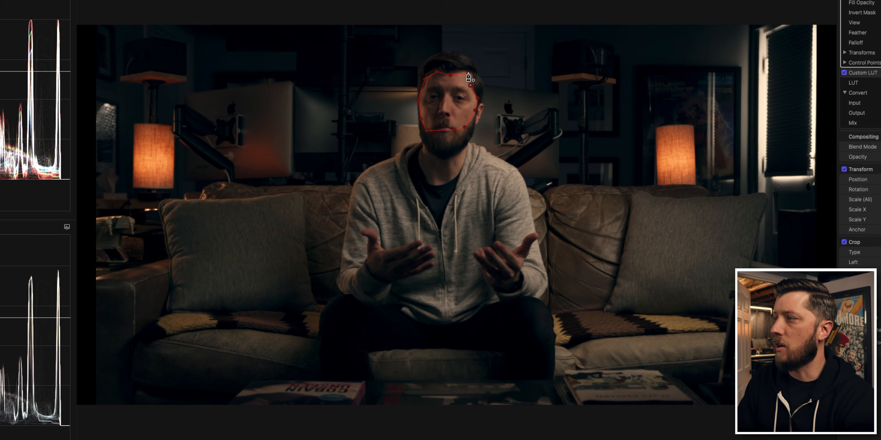
left_click(468, 73)
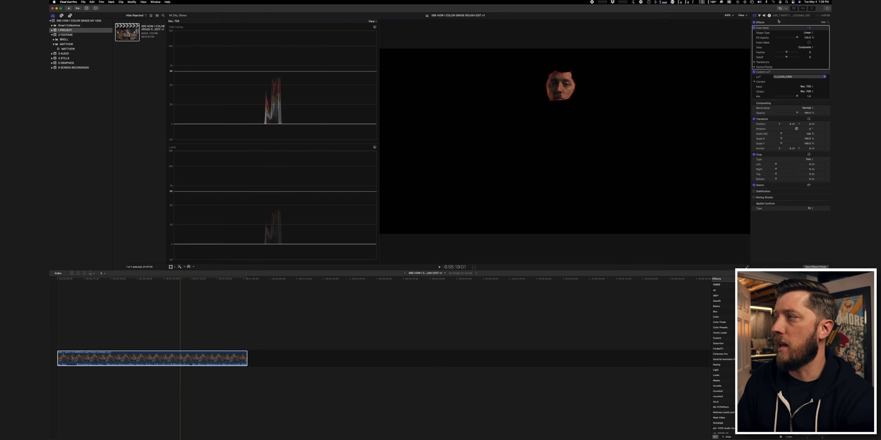
Add a Color Wheels correction to the masked timeline clip.
left_click(760, 16)
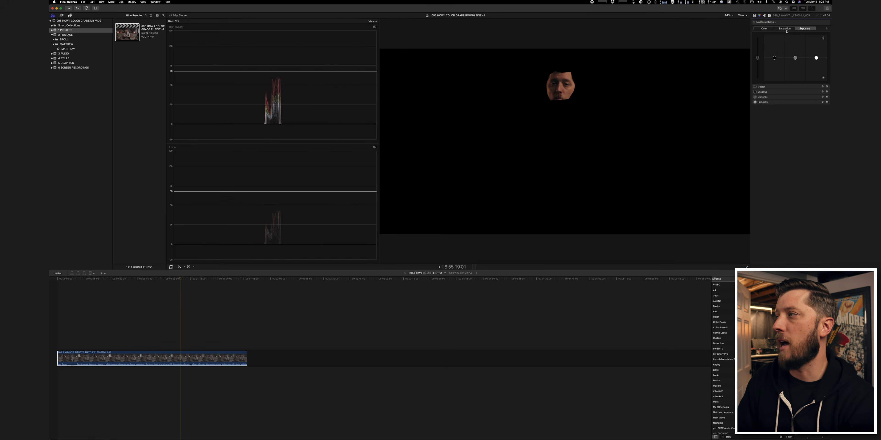
left_click(773, 22)
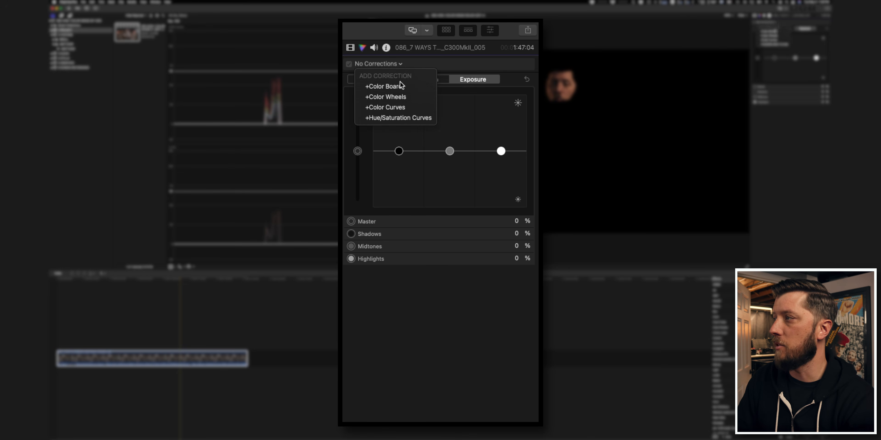
left_click(399, 97)
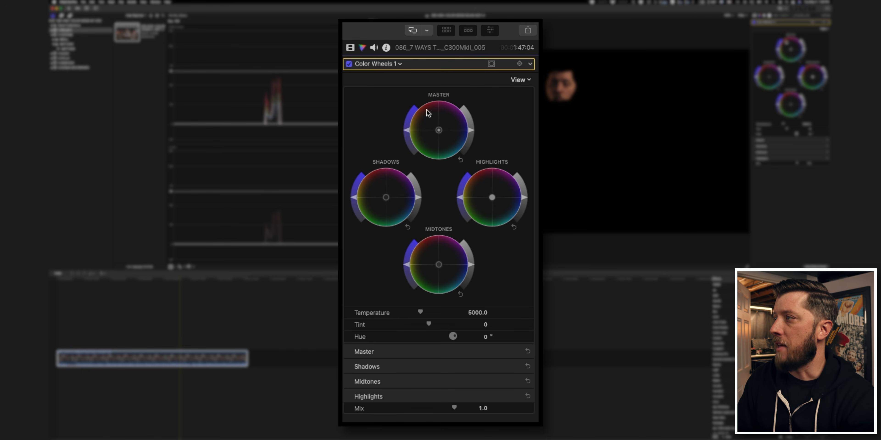
Move Color Wheels 1 above Draw Mask in the clip's effects order and select the Custom LUT effect.
left_click(350, 47)
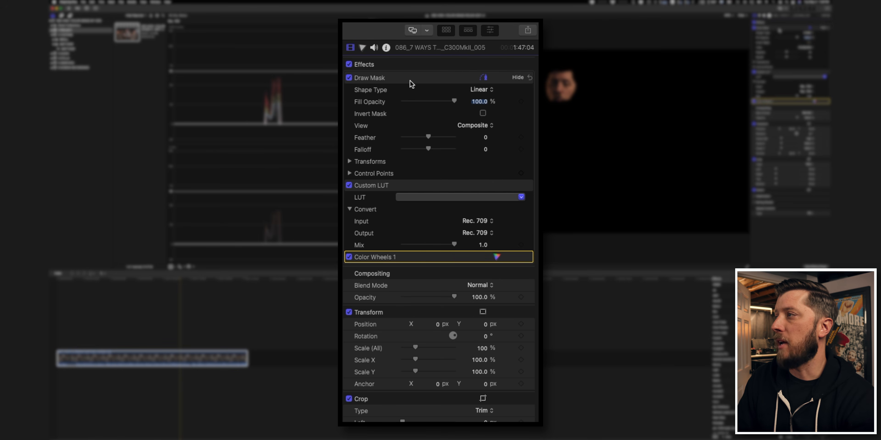
left_click_drag(407, 257, 409, 189)
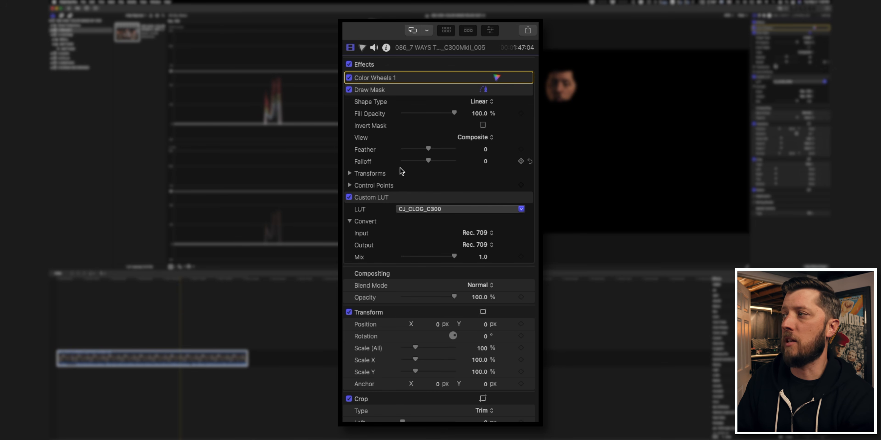
left_click(405, 200)
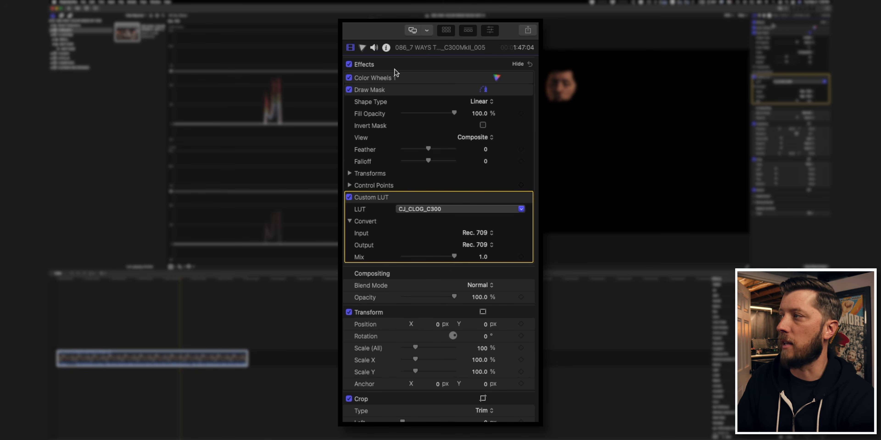
mouse_move(482, 199)
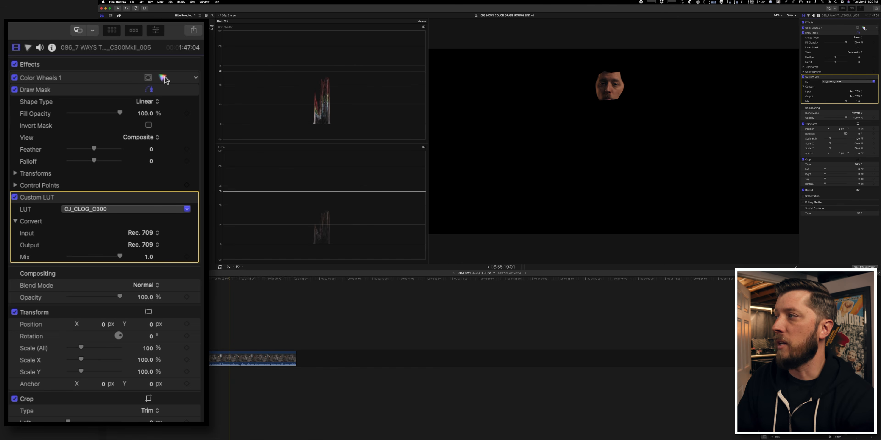
Raise the highlights brightness in Color Wheels 1 and fine-tune the midtones brightness for the masked face.
left_click(497, 78)
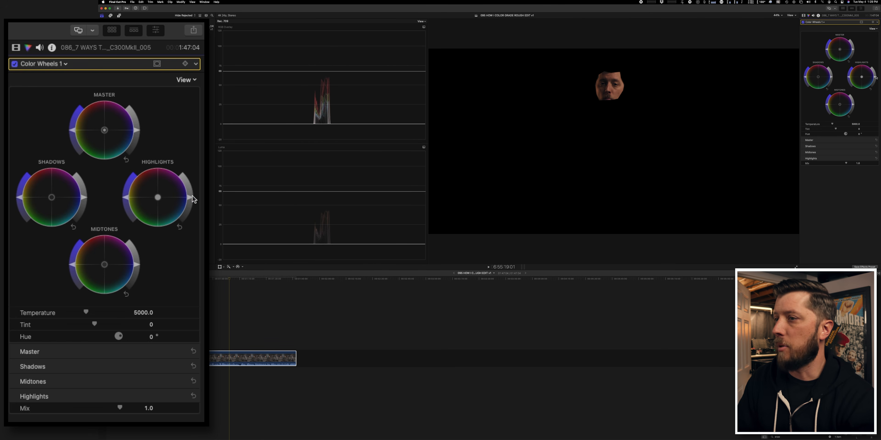
left_click_drag(191, 199, 188, 174)
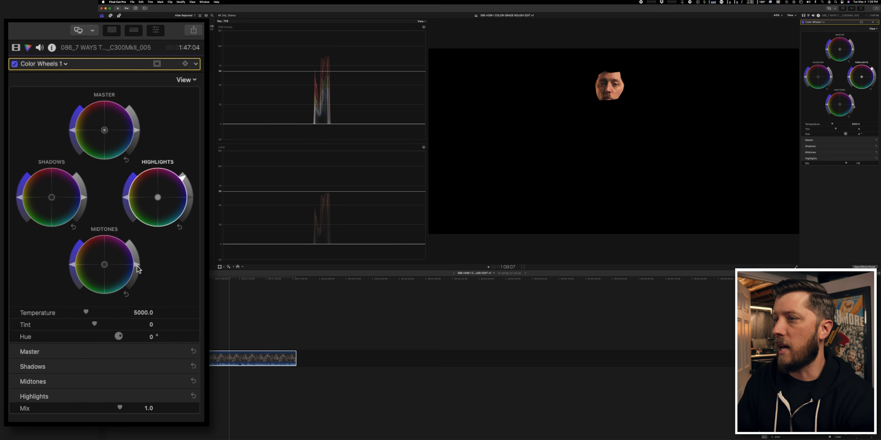
left_click(136, 266)
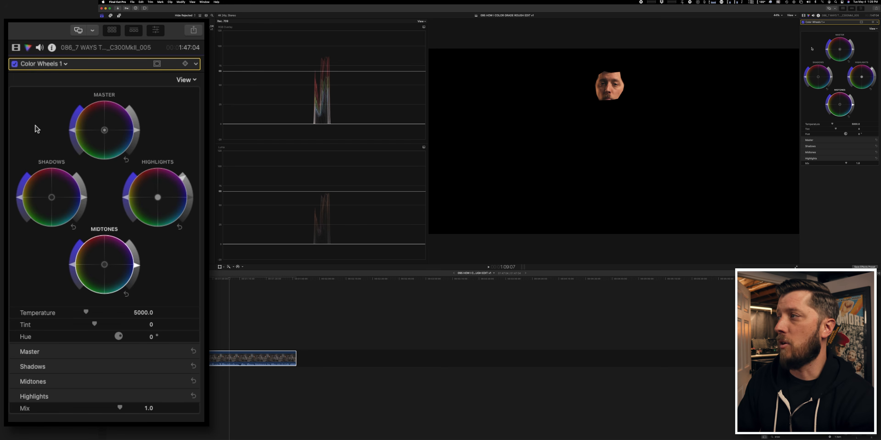
Toggle Draw Mask off and back on to compare the full frame with the isolated face.
left_click(16, 48)
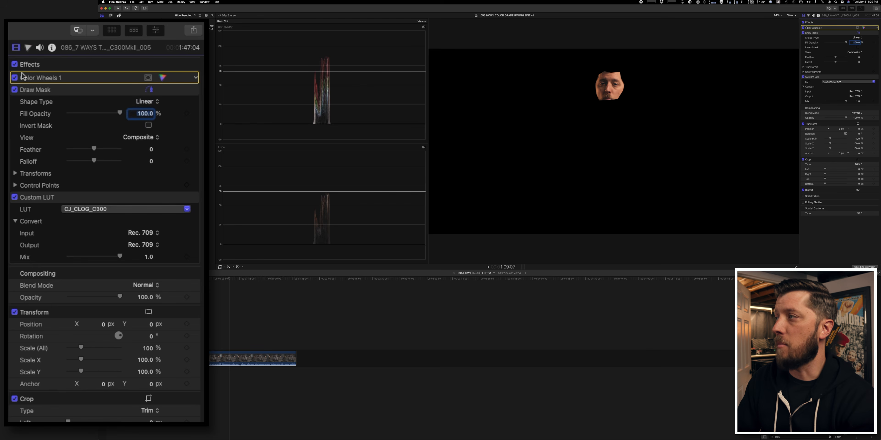
left_click(803, 32)
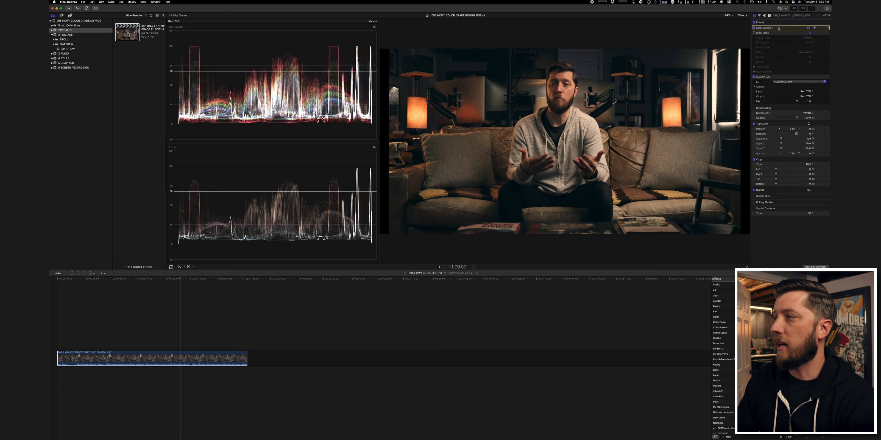
left_click(756, 33)
left_click(754, 33)
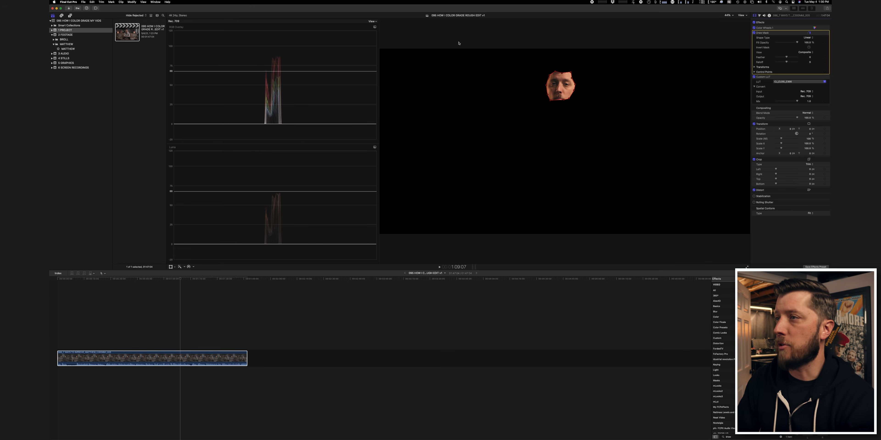
Switch the RGB Overlay scope to Vectorscope and nudge the Color Wheels midtones slightly toward magenta for the masked face.
left_click(374, 27)
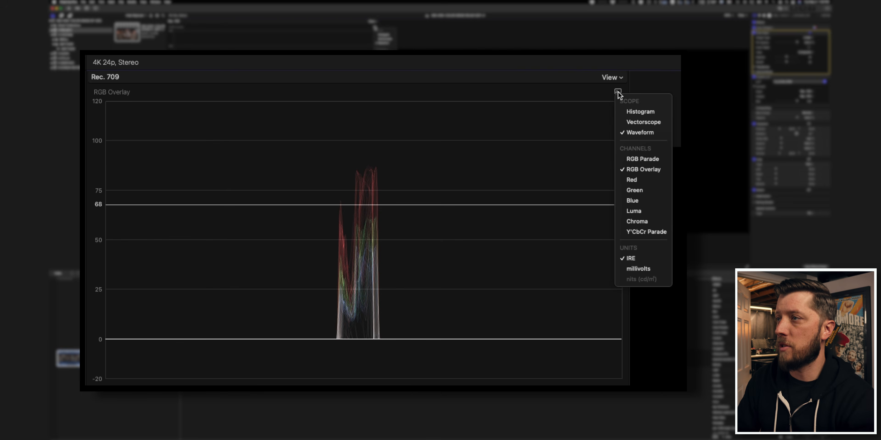
left_click(630, 123)
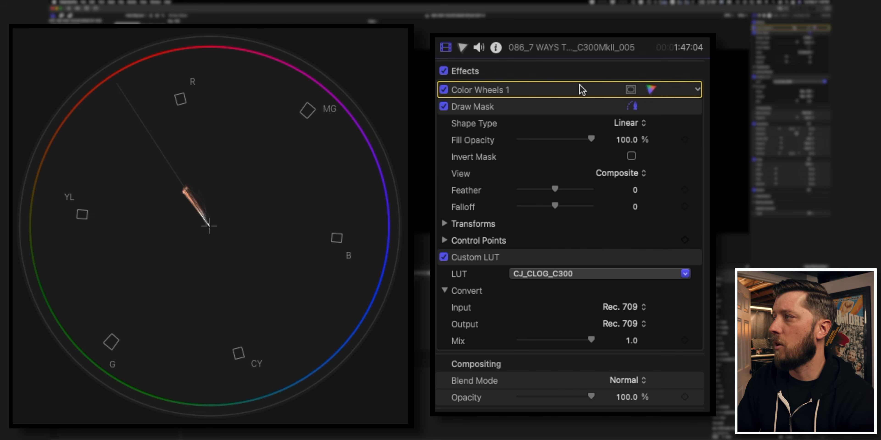
left_click(650, 89)
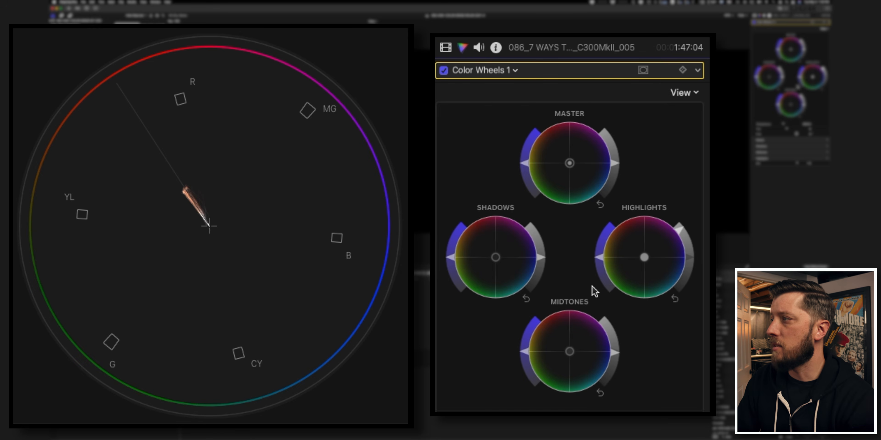
left_click(571, 352)
left_click_drag(571, 352, 574, 349)
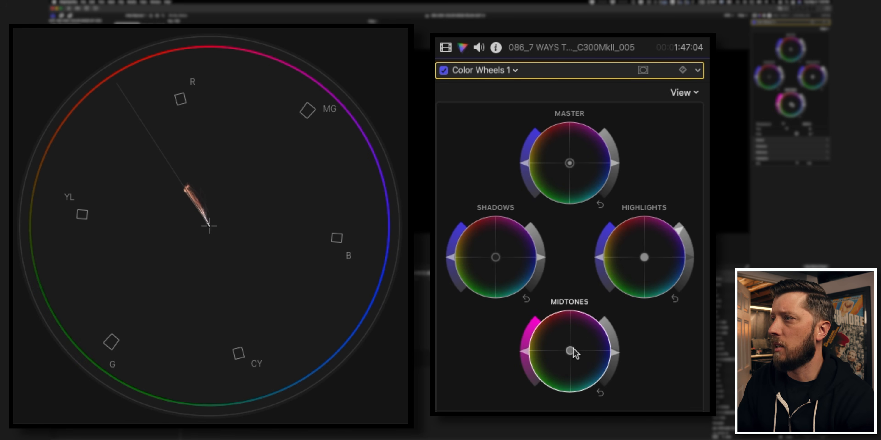
Compare the masked face with the full frame and leave Draw Mask turned off.
left_click(754, 15)
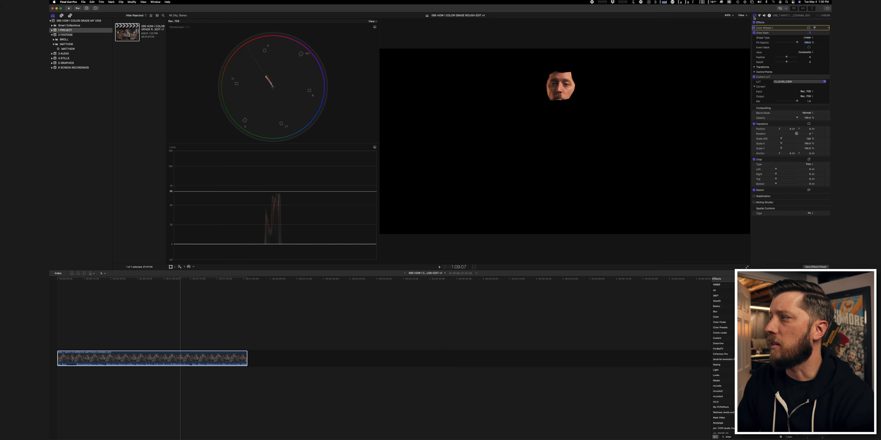
left_click(754, 33)
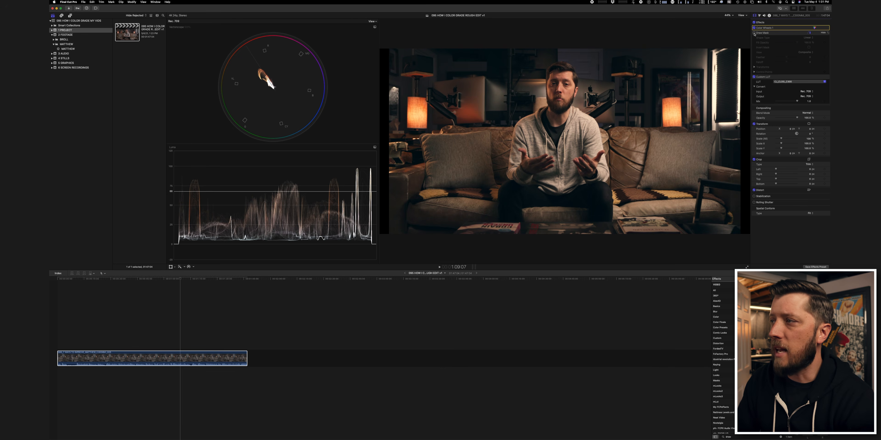
left_click(754, 33)
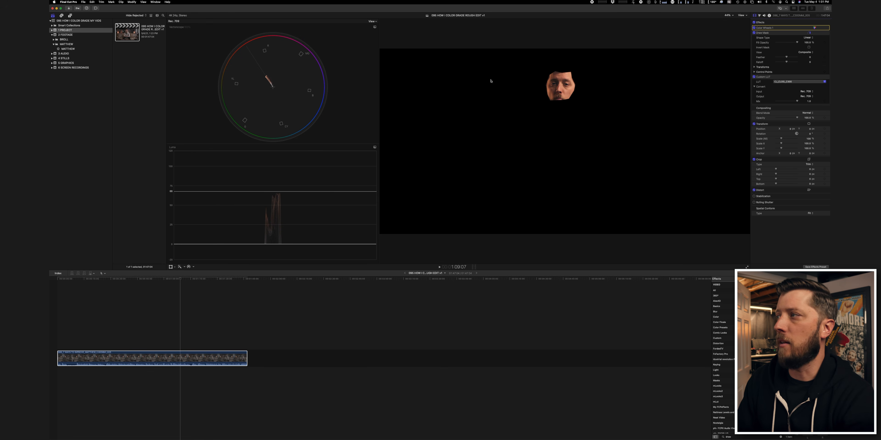
left_click(754, 33)
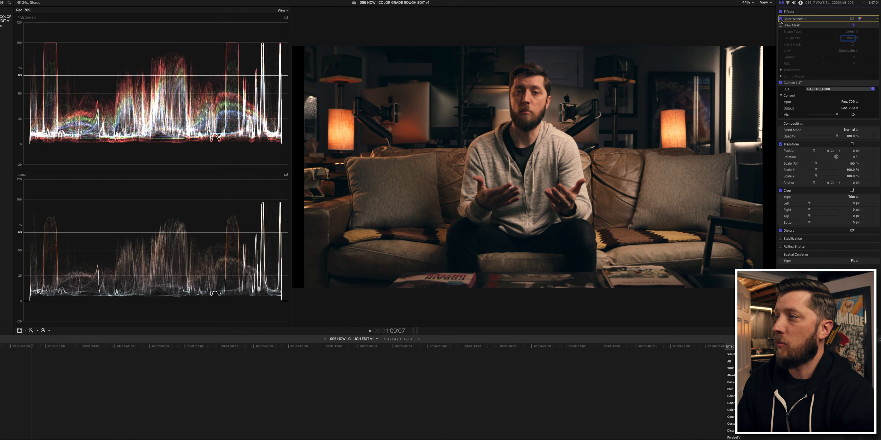
Toggle Color Wheels 1 off and back on to compare the shot before and after the correction.
left_click(781, 20)
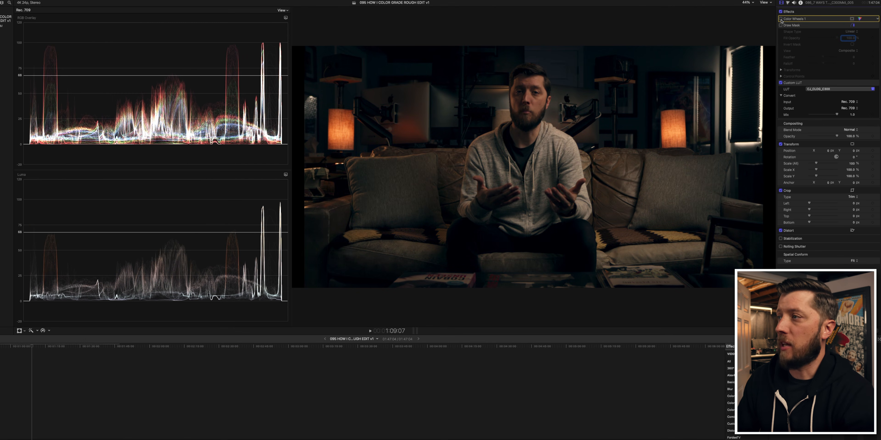
left_click(780, 19)
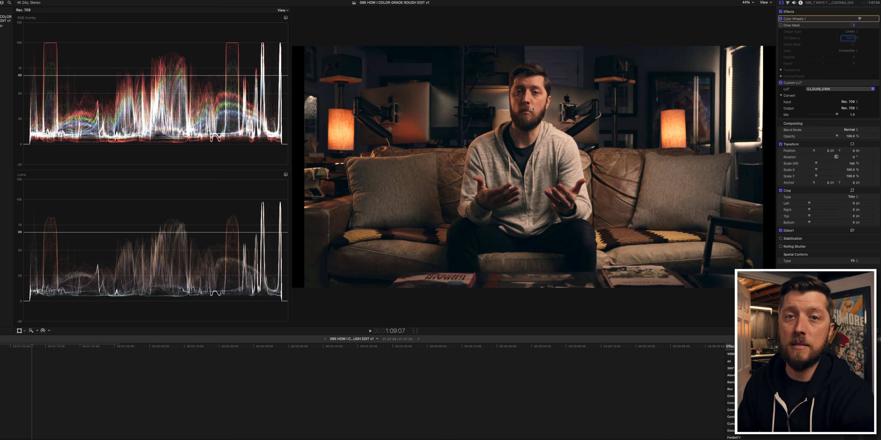
left_click(815, 20)
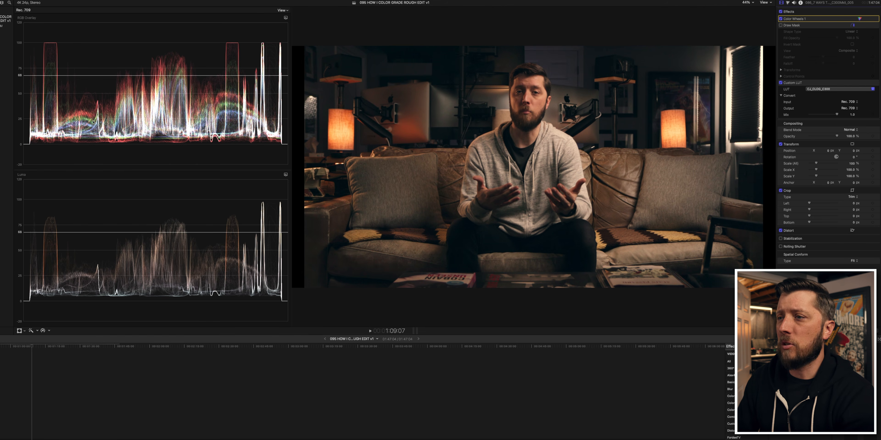
Bring the desk interview clip in after the couch clip on the timeline and switch the RGB Overlay scope to Vectorscope.
left_click(6, 439)
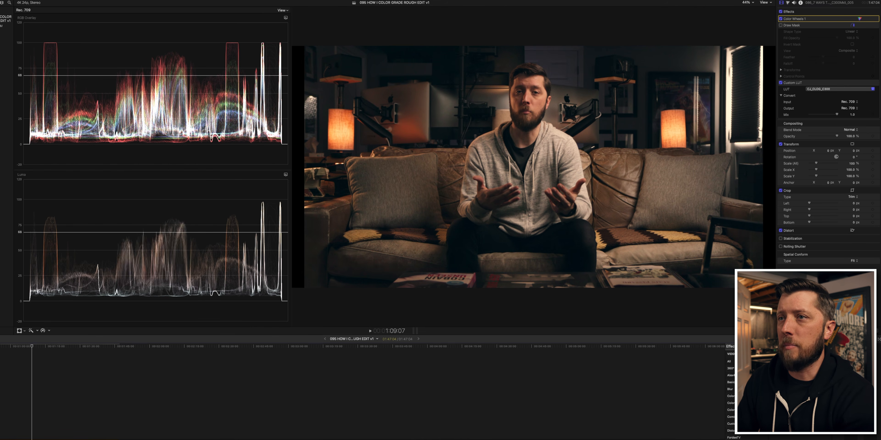
key("shift+f")
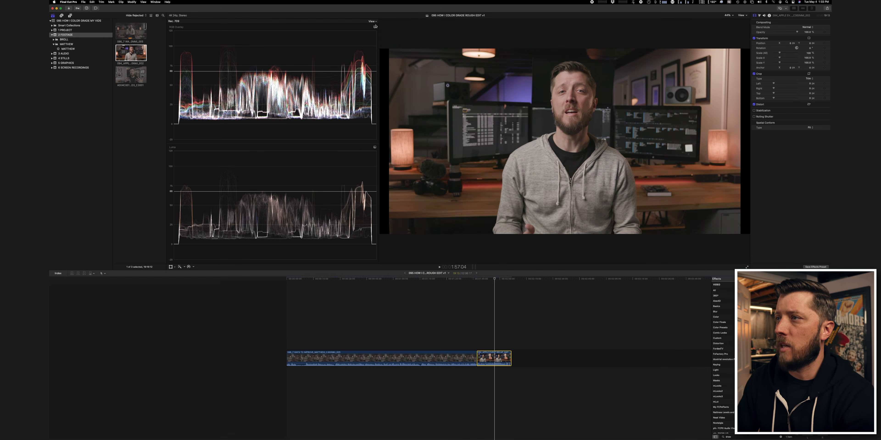
left_click(374, 28)
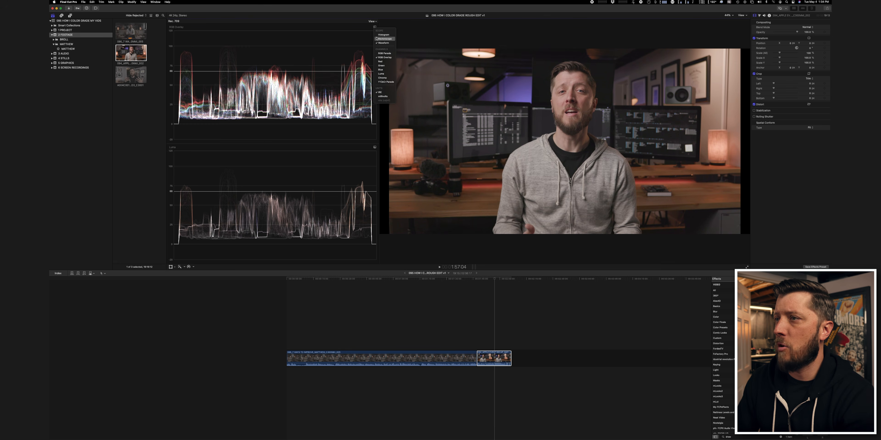
left_click(376, 37)
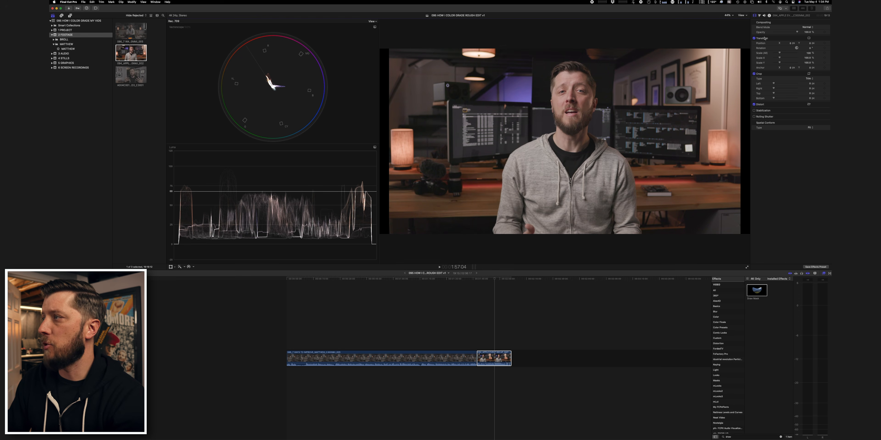
Apply Draw Mask to the desk clip, and search the effects for "custom" to add Custom LUT below it.
double_click(757, 290)
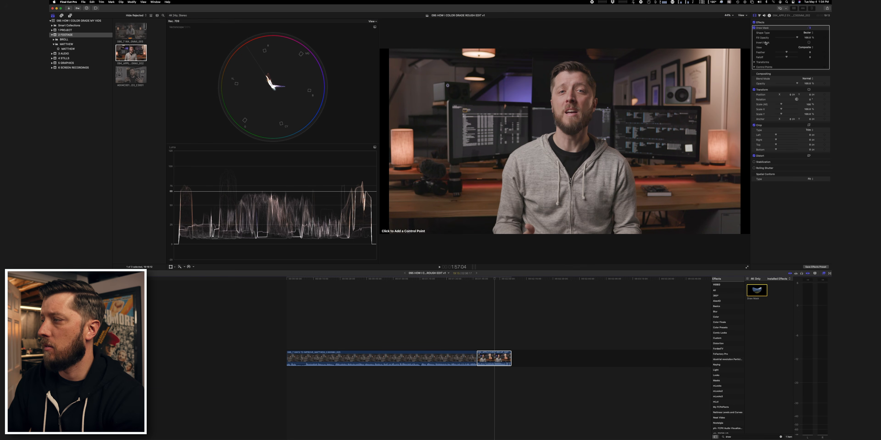
double_click(748, 437)
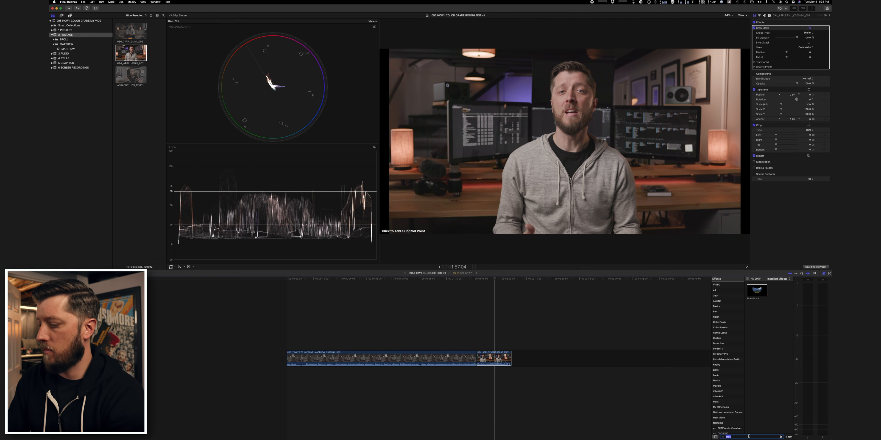
type("custome")
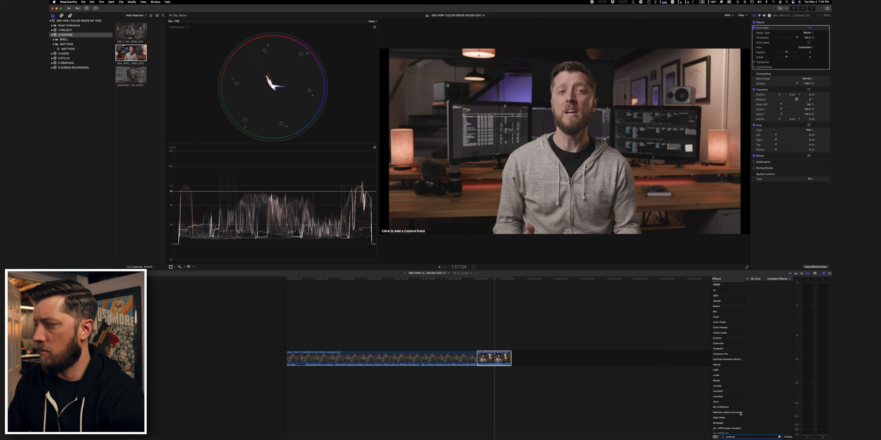
key("BackSpace")
type("ustom")
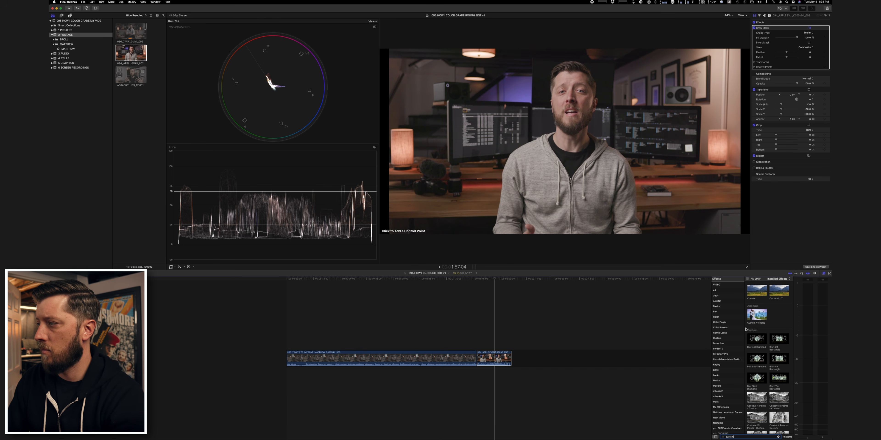
left_click(777, 292)
double_click(777, 292)
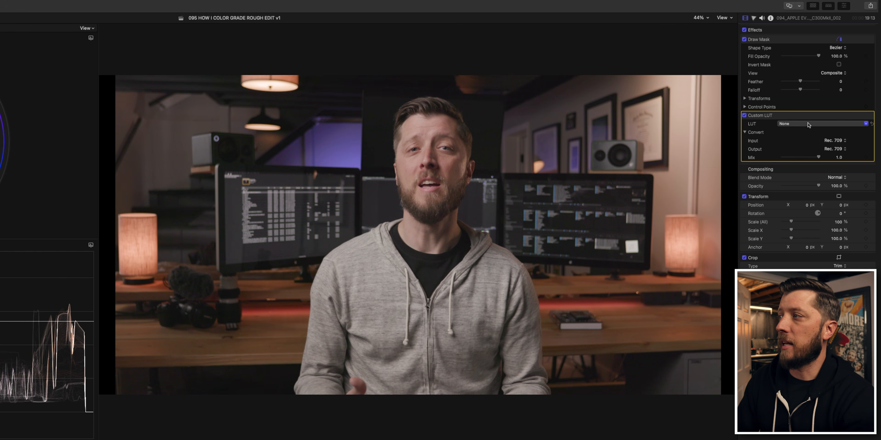
Set the desk clip's Custom LUT to CJ_CLOG_C300 and its Camera LUT to None.
left_click(792, 76)
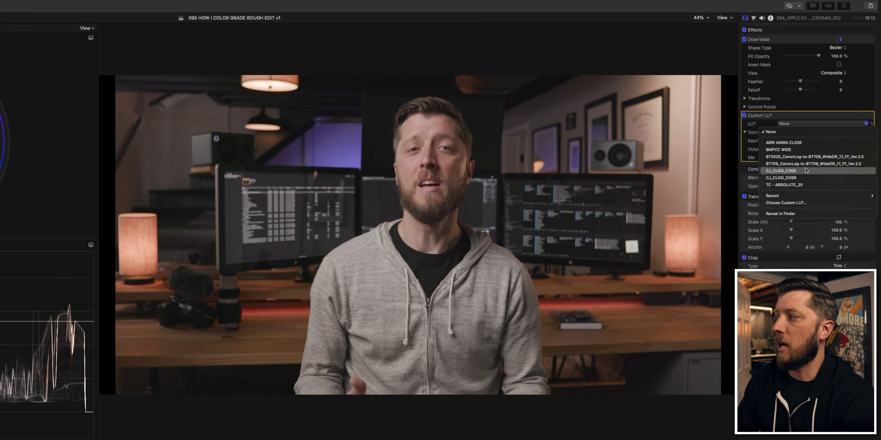
left_click(781, 171)
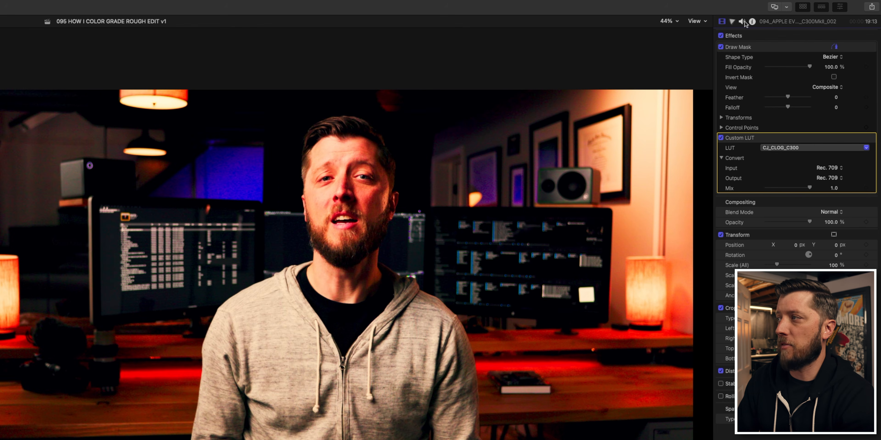
left_click(752, 21)
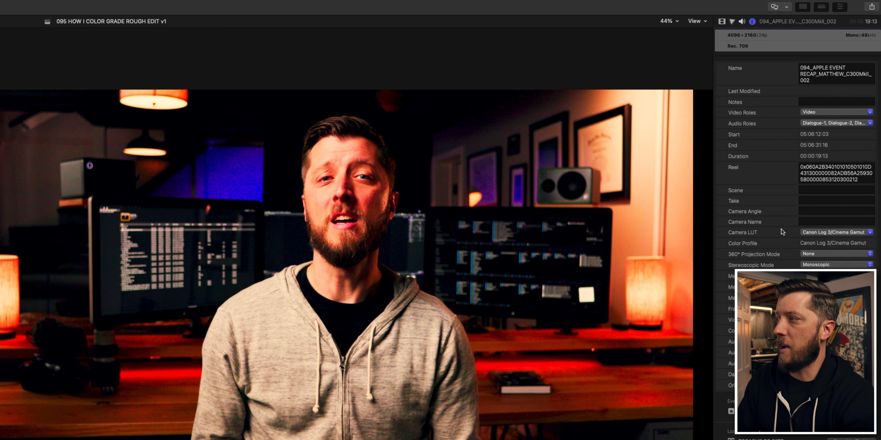
left_click(824, 232)
left_click(824, 235)
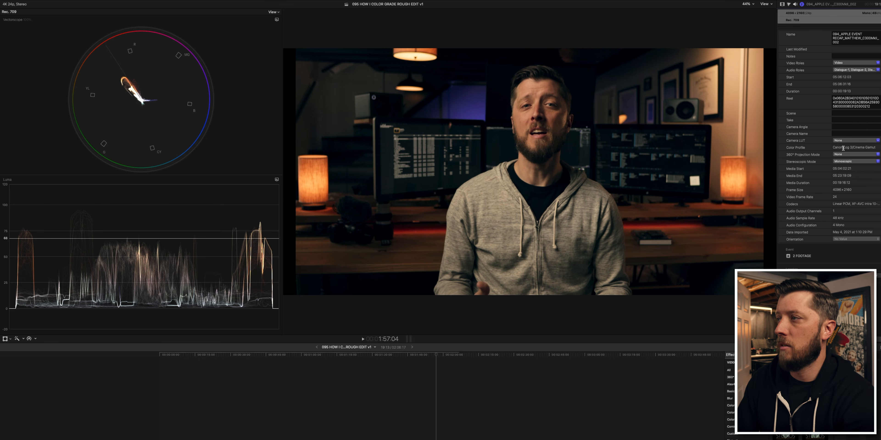
Park the playhead at 1:57:07, add a Color Wheels correction to the desk clip, and select it in the clip's effects order.
left_click(438, 355)
left_click_drag(438, 354, 437, 355)
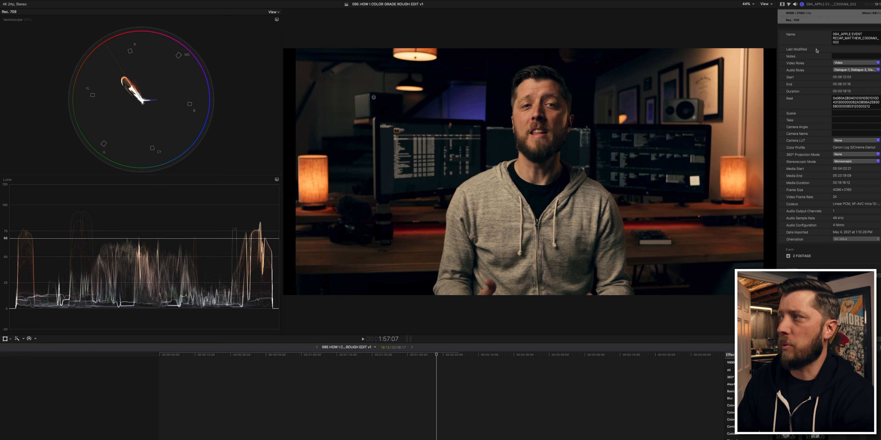
left_click(788, 5)
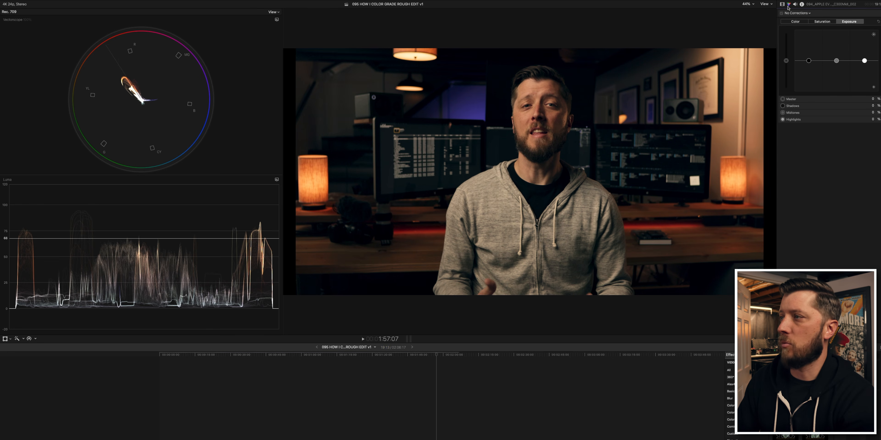
left_click(809, 13)
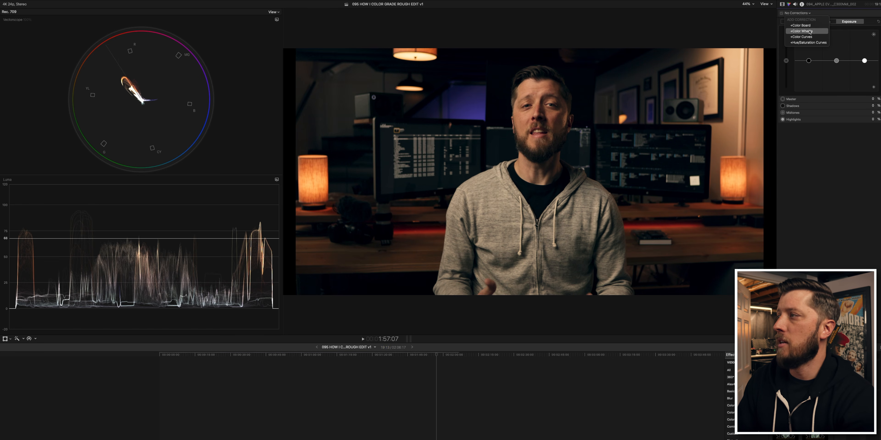
left_click(800, 30)
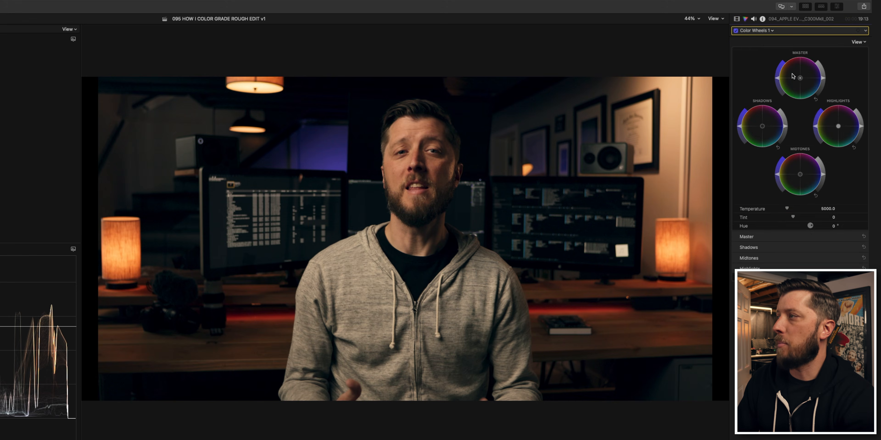
left_click(782, 4)
mouse_move(781, 168)
left_mouse_down()
mouse_move(775, 47)
mouse_move(776, 168)
left_mouse_up()
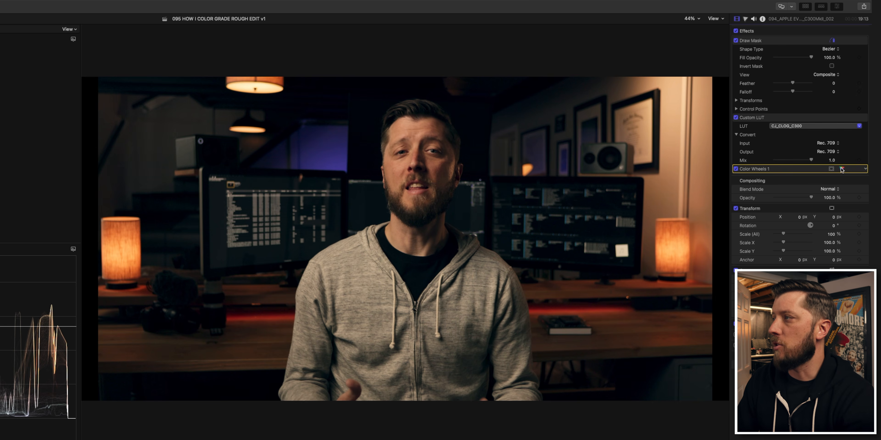
Draw a closed mask around the man's face and neck on the desk clip to isolate the skin tones on the scopes.
left_click(790, 41)
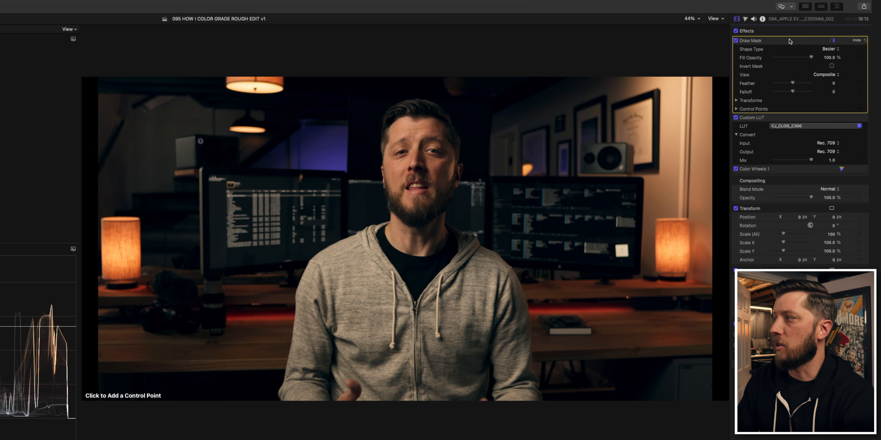
left_click(432, 119)
left_click(414, 121)
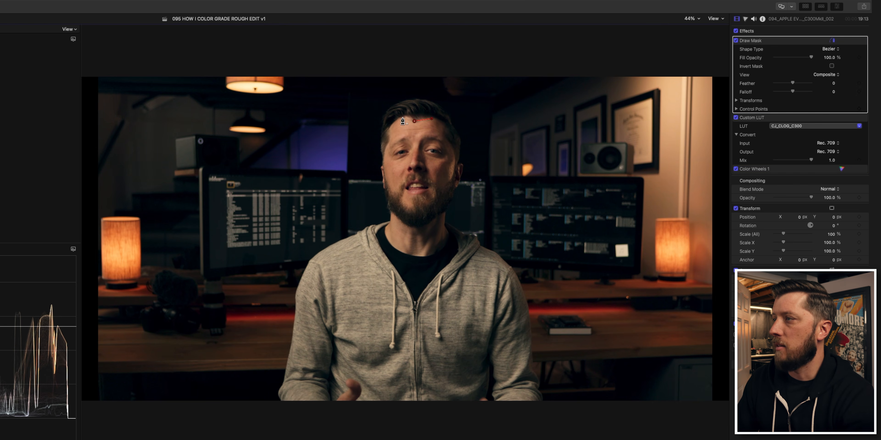
left_click(403, 118)
left_click(388, 129)
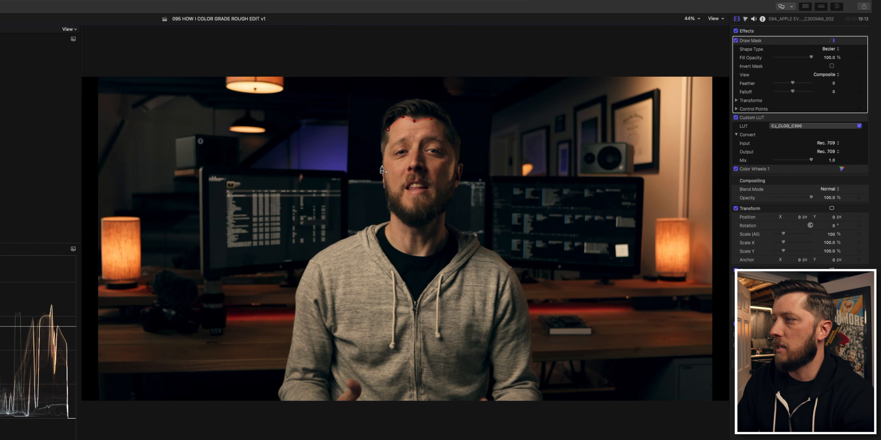
left_click(386, 148)
left_click(382, 166)
left_click(387, 187)
left_click(392, 208)
left_click(389, 230)
left_click(392, 243)
left_click(417, 255)
left_click(436, 249)
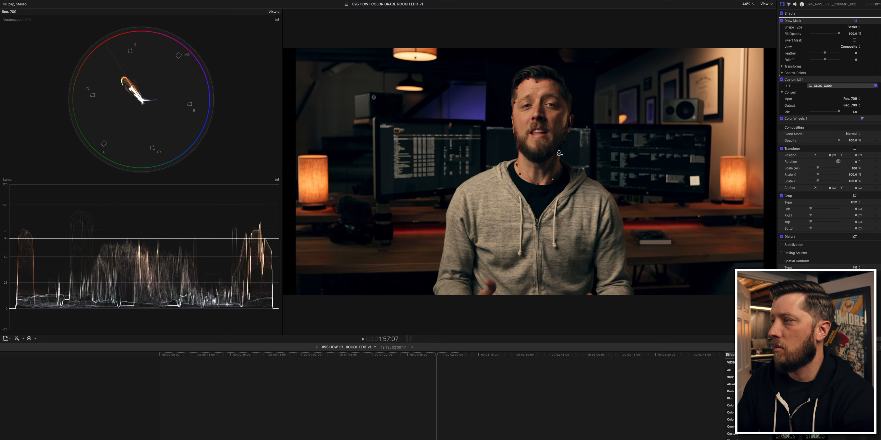
left_click(562, 168)
left_click(558, 150)
left_click(567, 121)
left_click(565, 103)
left_click(559, 86)
left_click(551, 83)
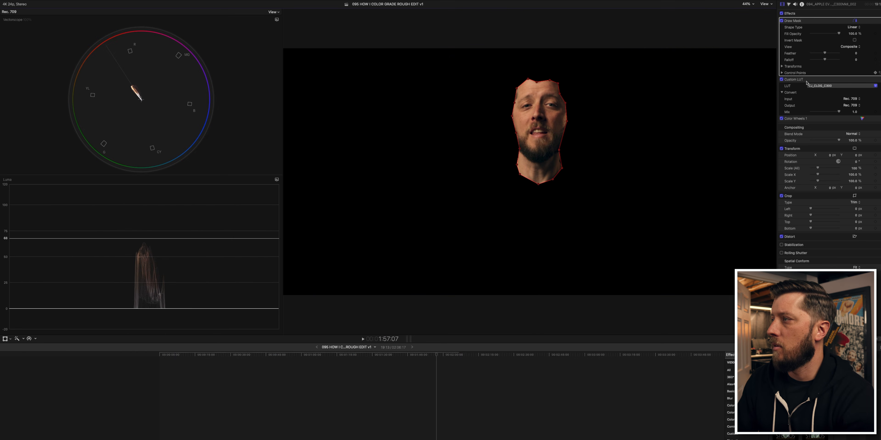
Move Color Wheels 1 above Draw Mask and Custom LUT in the desk clip's effects order and open its wheel controls.
left_click(825, 119)
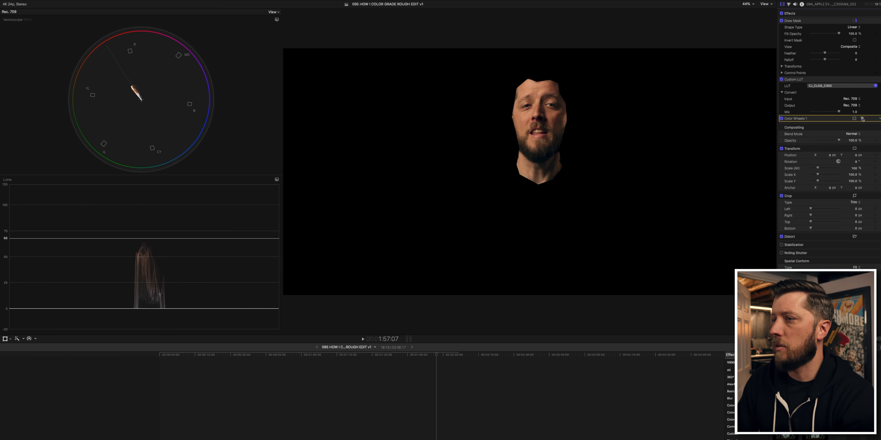
left_click(862, 119)
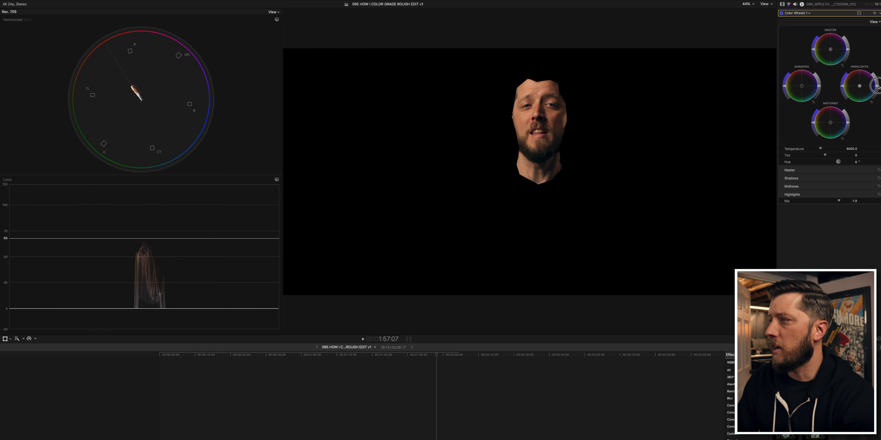
mouse_move(876, 84)
left_mouse_down()
mouse_move(867, 74)
mouse_move(873, 87)
left_mouse_up()
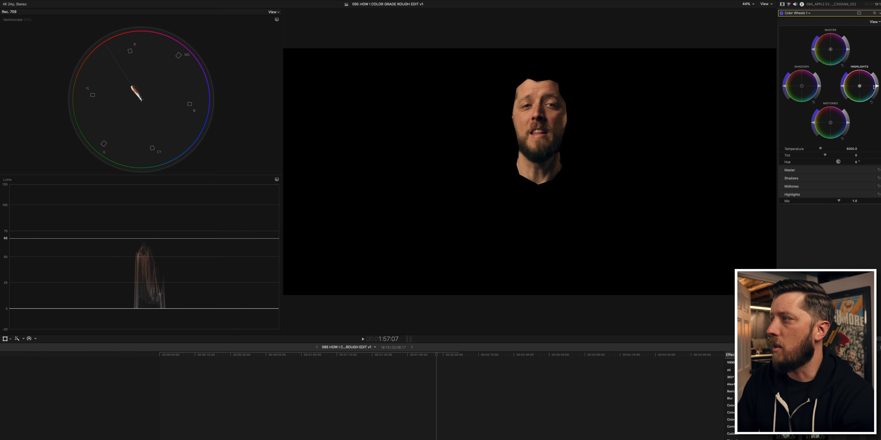
left_click(782, 4)
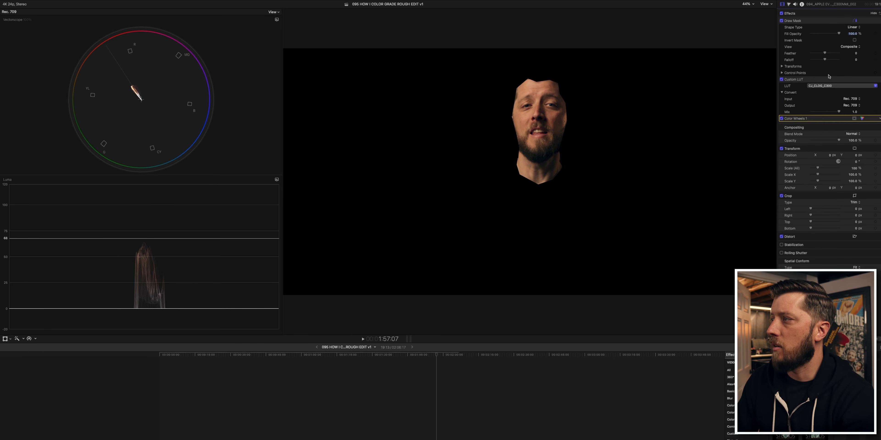
left_click_drag(821, 119, 820, 21)
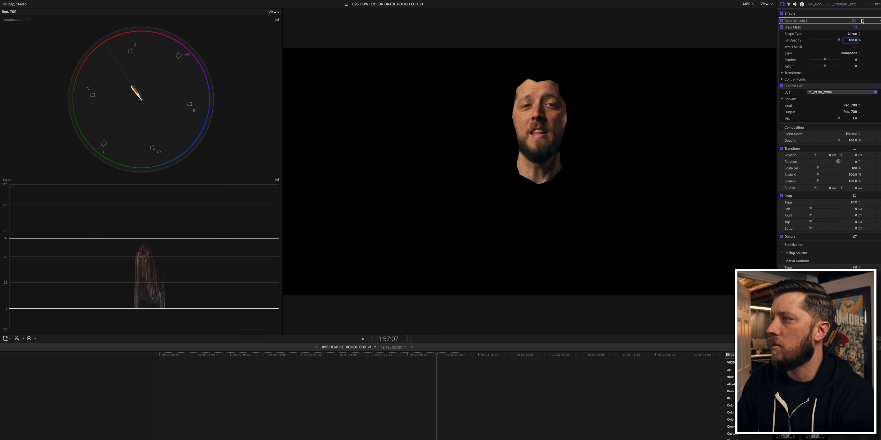
key("super+6")
Raise the Highlights brightness slightly to bring the face's luma peaks near the guide line, and shift the Midtones color slightly toward magenta.
left_click_drag(877, 88, 875, 81)
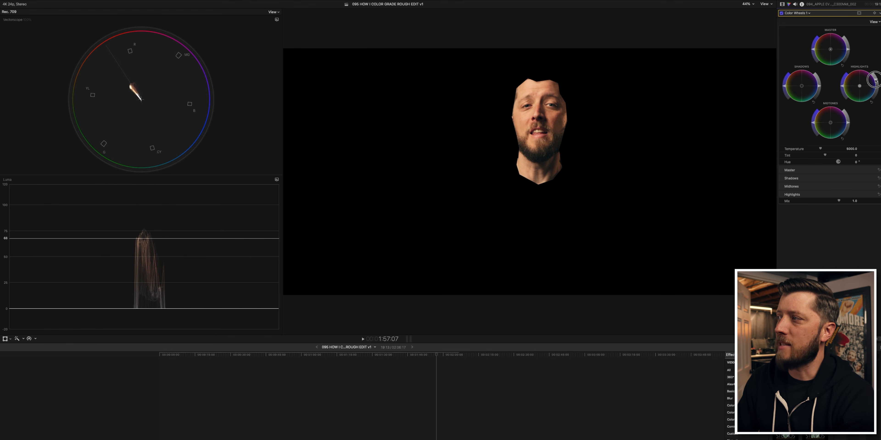
left_click_drag(874, 81, 878, 88)
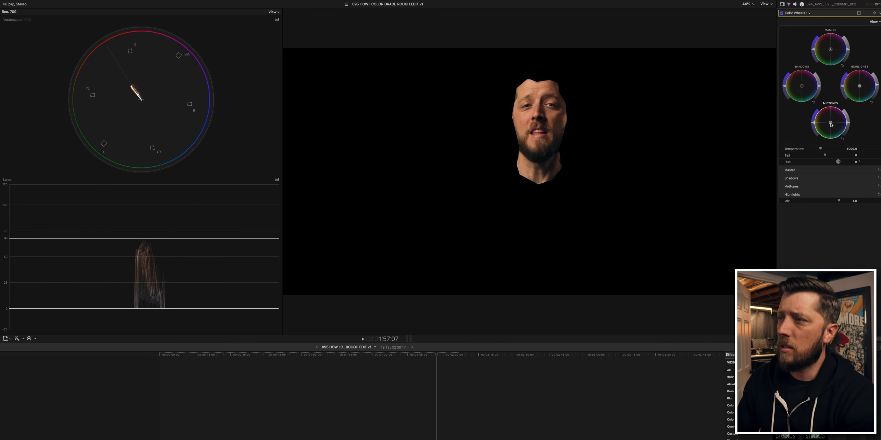
left_click_drag(831, 125, 832, 123)
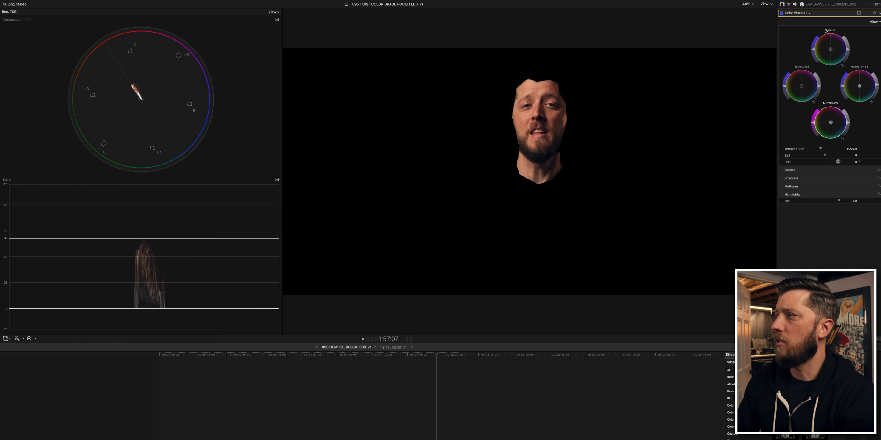
Disable Draw Mask on the desk clip and review the full frame with Color Wheels 1 off and on, playing from 1:52:05.
left_click(783, 5)
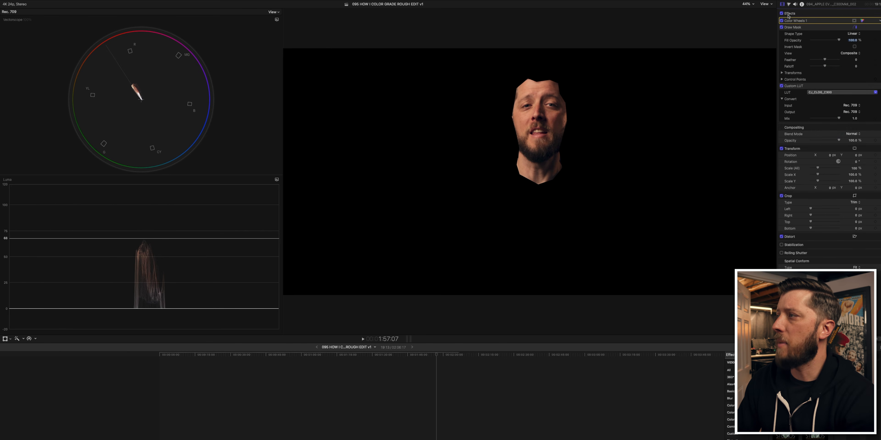
left_click(781, 27)
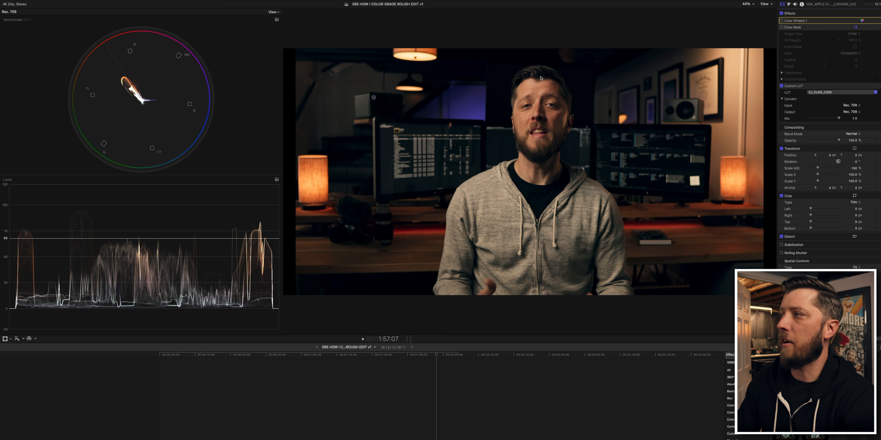
left_click(781, 21)
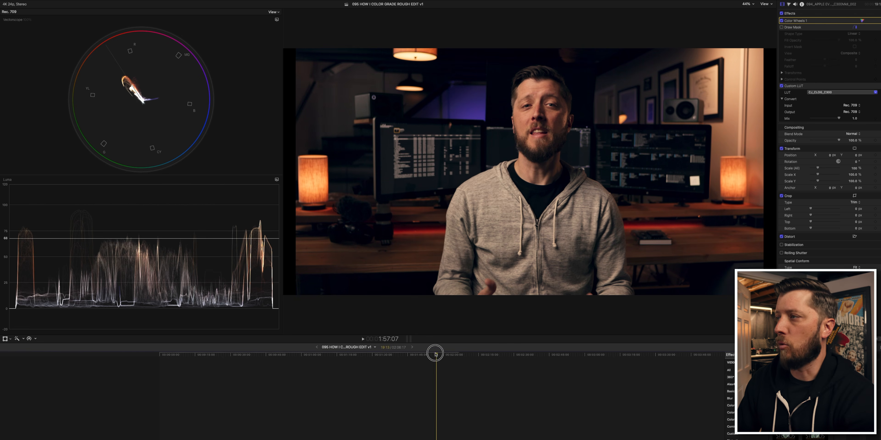
left_click_drag(436, 355, 425, 358)
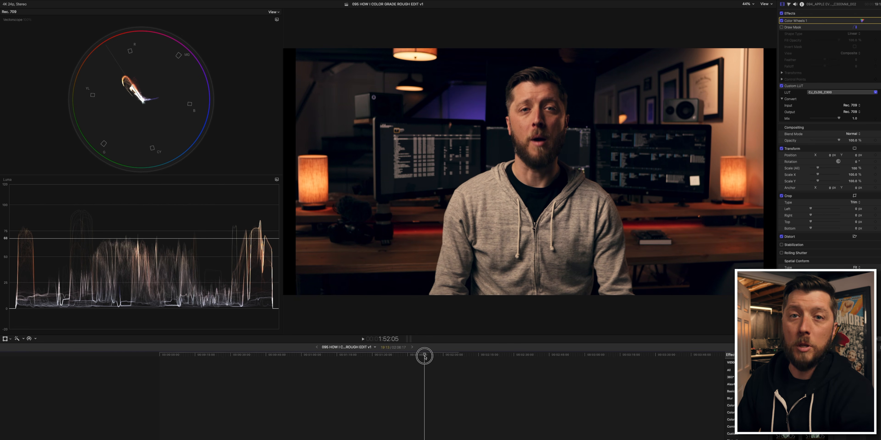
key("space")
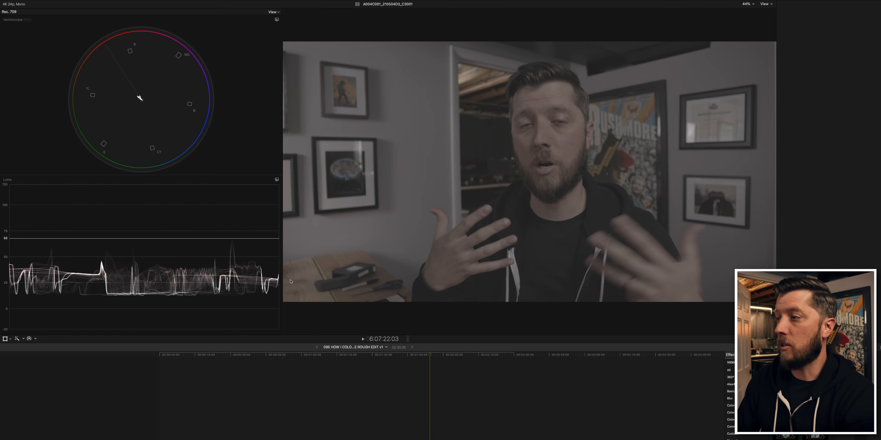
Park the playhead on the poster-wall clip at the end of the timeline and apply Custom LUT to it.
left_click(483, 356)
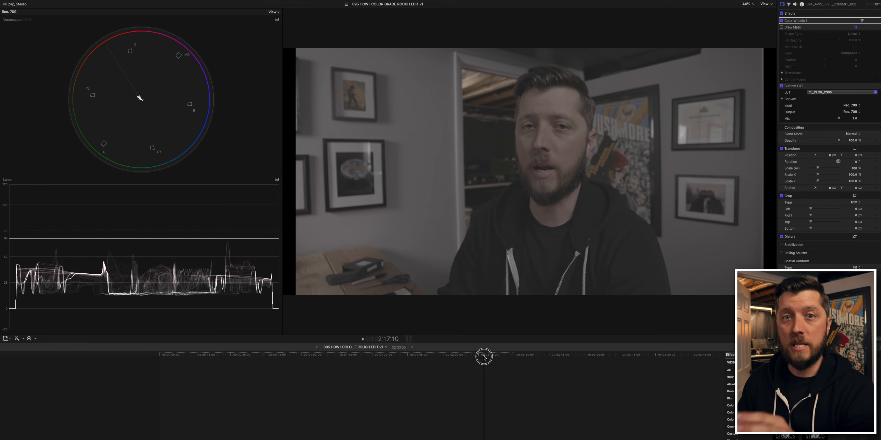
left_click(486, 358)
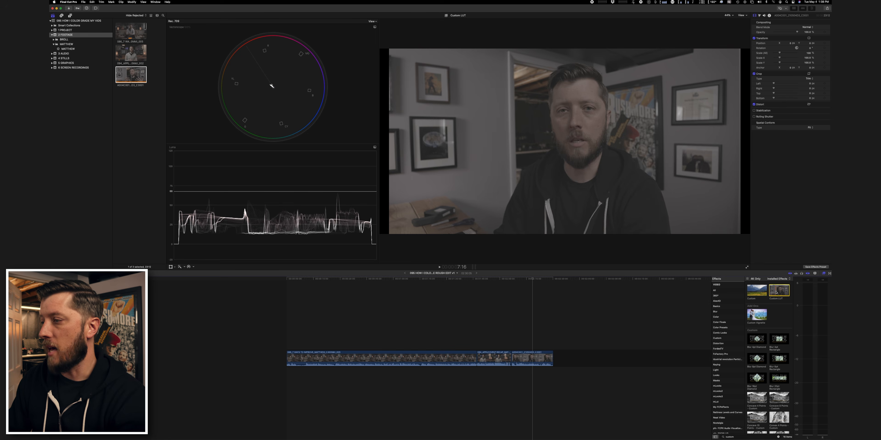
left_click(540, 361)
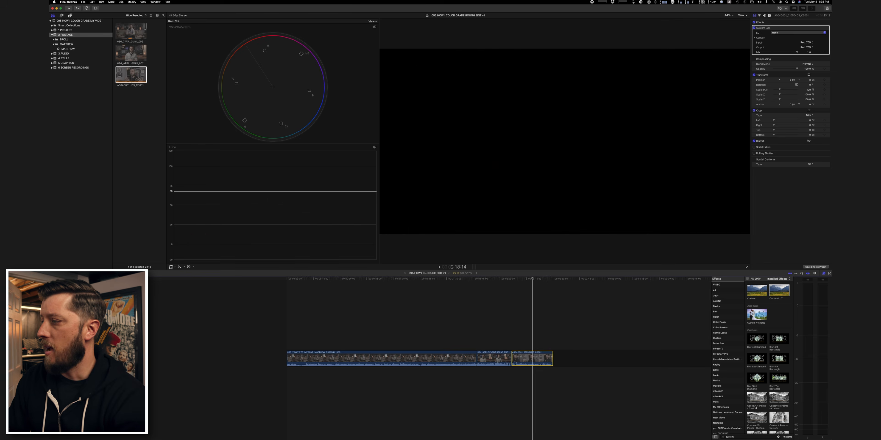
Search the effects for "draw", apply Draw Mask to the poster-wall clip, and move it above Custom LUT in the effects order.
double_click(731, 437)
type("d")
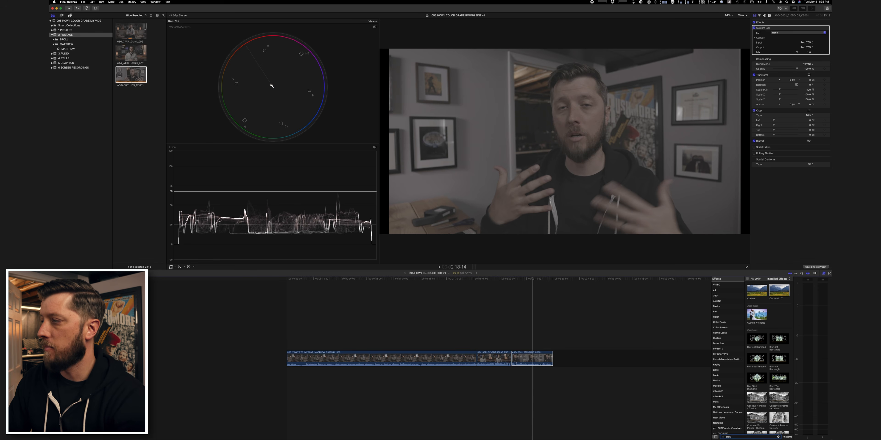
type("raw")
left_click_drag(752, 290, 552, 356)
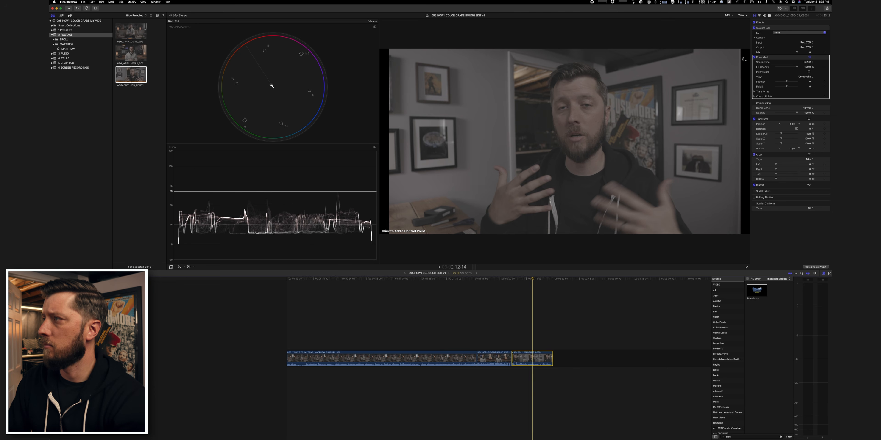
left_click_drag(776, 57, 776, 33)
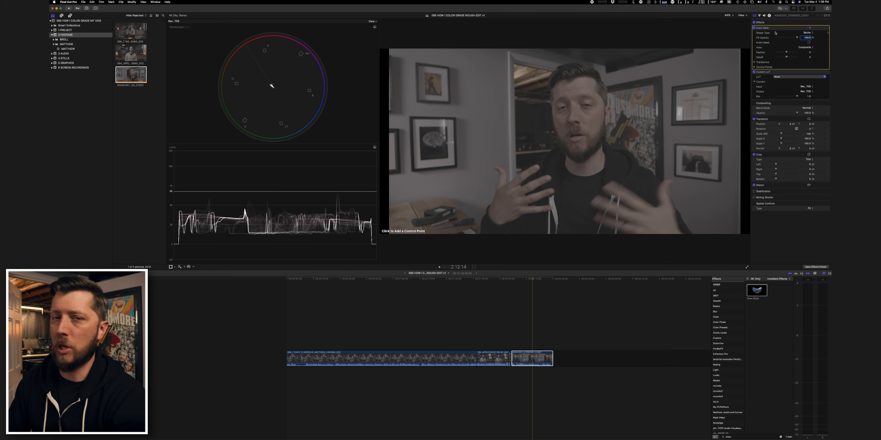
Draw a closed mask around the man's face and neck on the poster-wall clip.
left_click(588, 78)
left_click(578, 79)
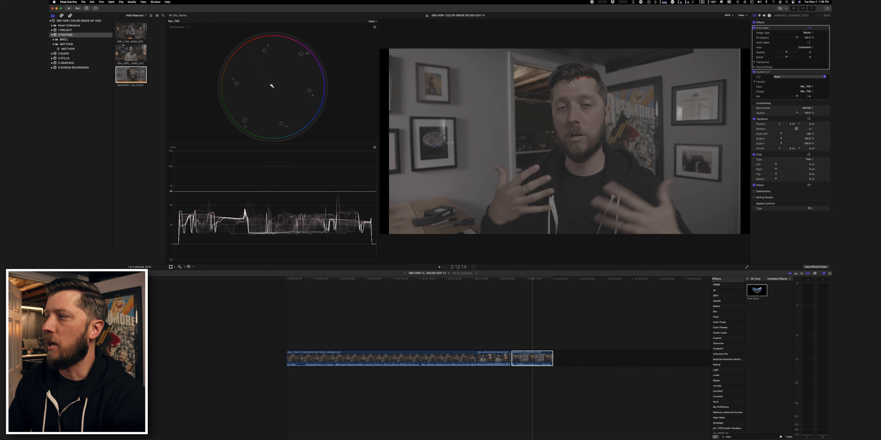
left_click(551, 102)
left_click(557, 128)
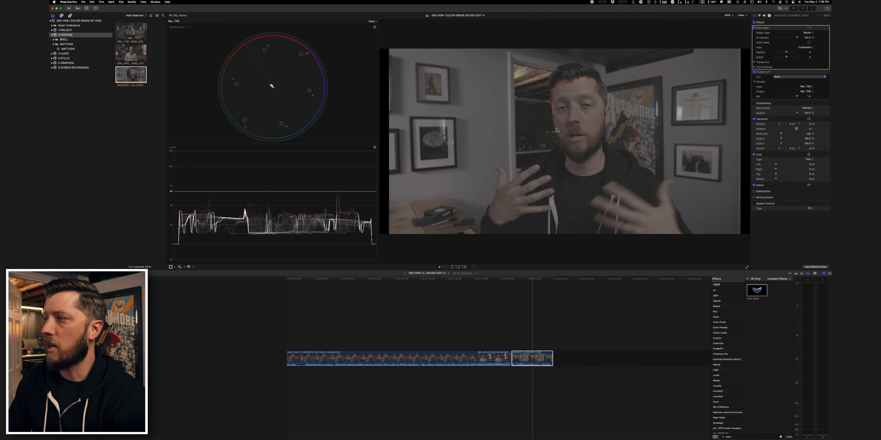
left_click(565, 164)
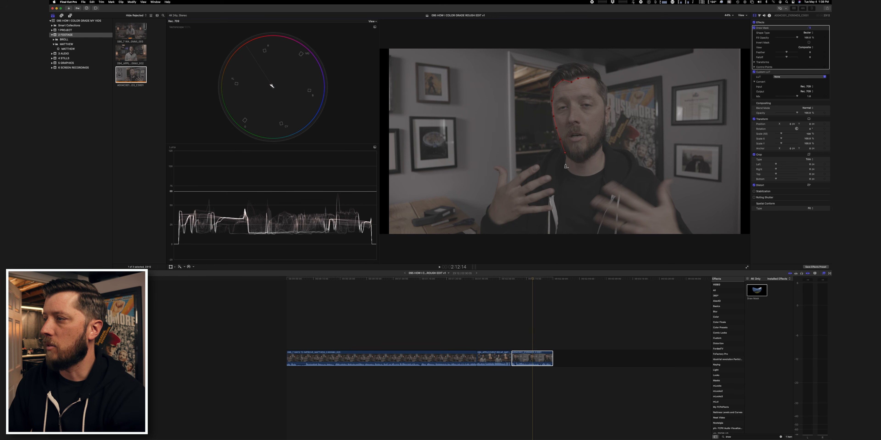
left_click(587, 175)
left_click(600, 168)
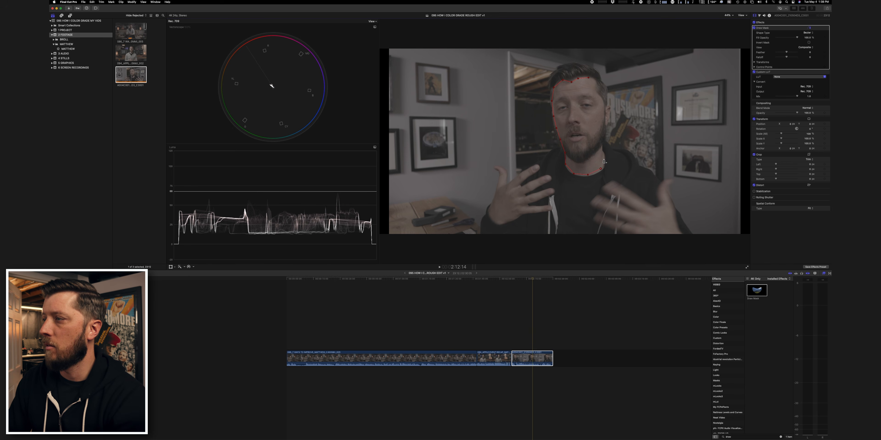
left_click(604, 131)
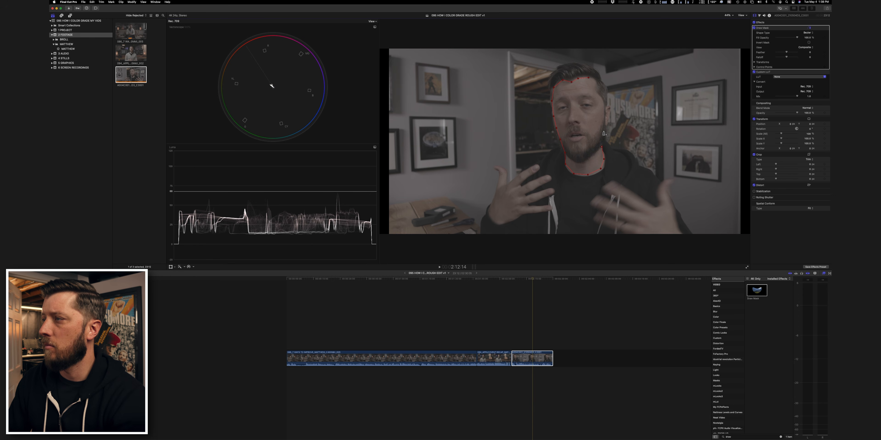
left_click(602, 101)
left_click(595, 81)
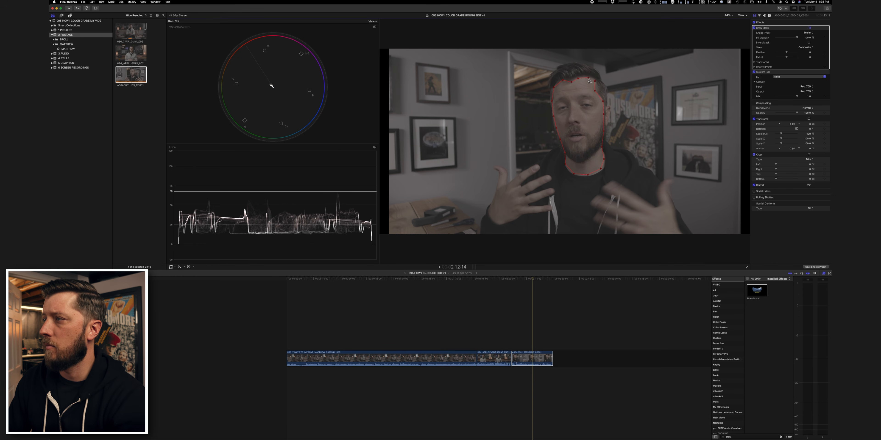
left_click(588, 80)
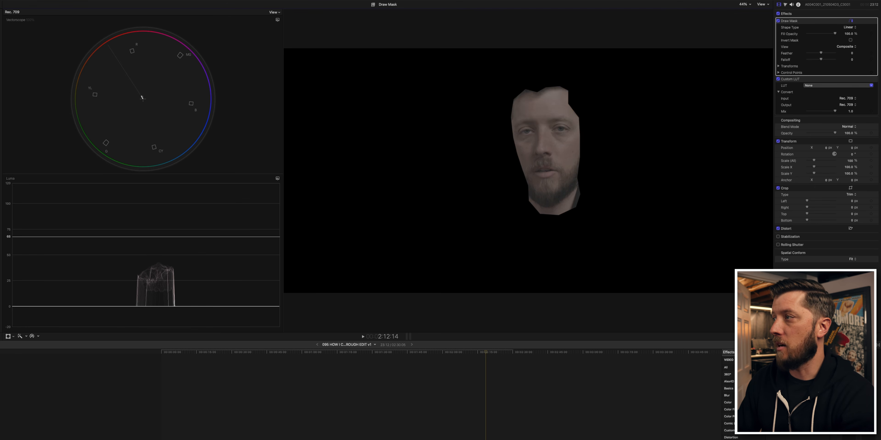
Set the poster-wall clip's Custom LUT to CJ_CLOG_C300 and add a Color Wheels correction to the clip.
left_click(825, 86)
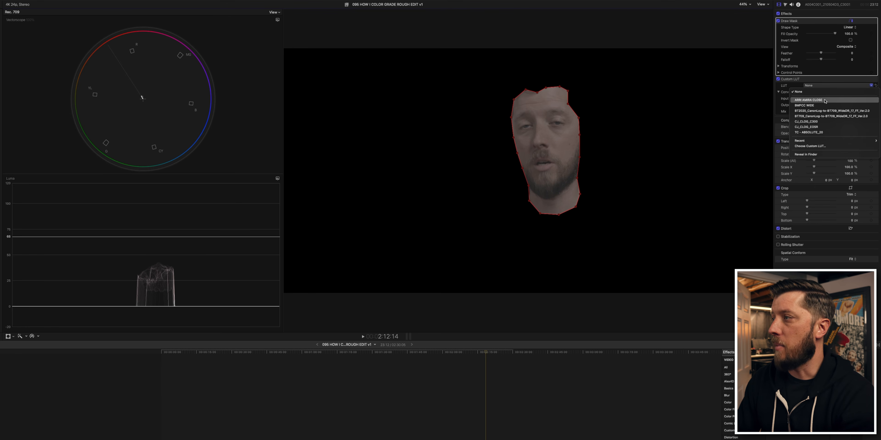
left_click(823, 122)
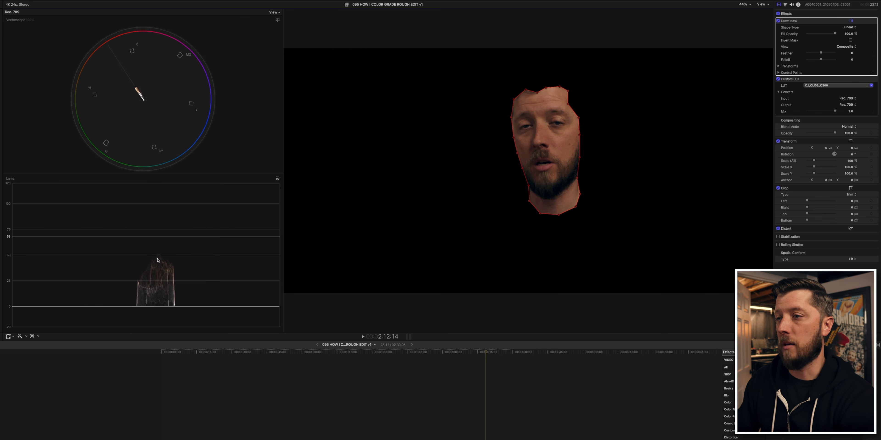
left_click(786, 4)
left_click(804, 14)
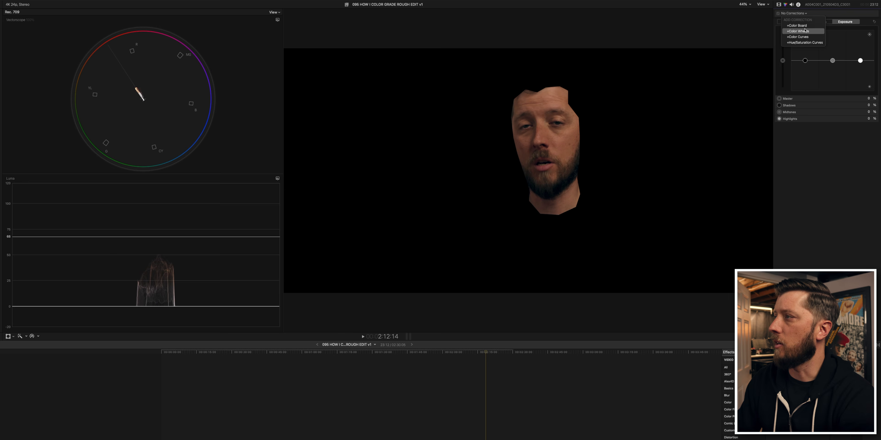
left_click(800, 30)
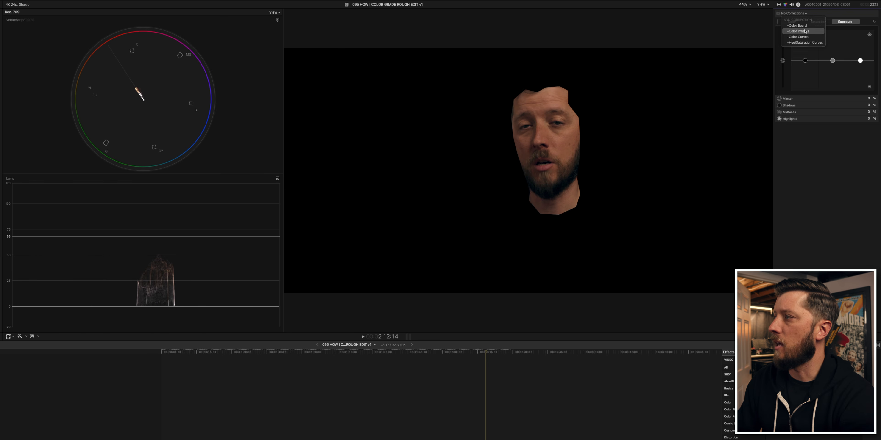
Raise the Color Wheels highlights brightness on the poster-wall clip so the masked face peaks near the 65 line on the luma waveform.
left_click(779, 5)
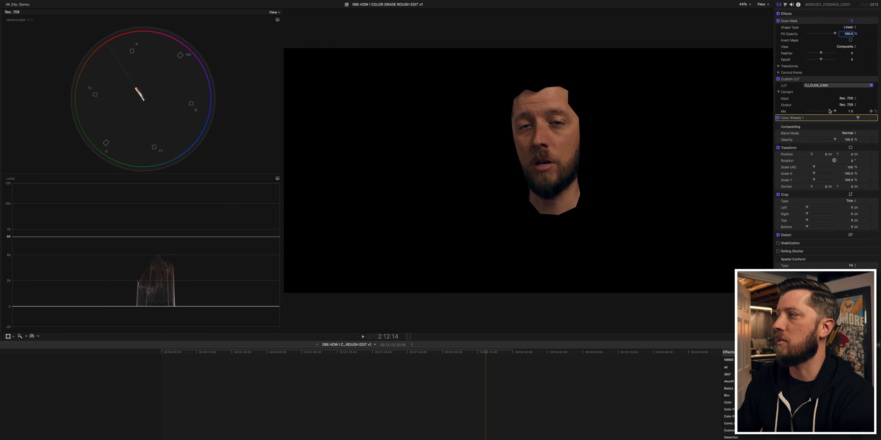
left_click(858, 117)
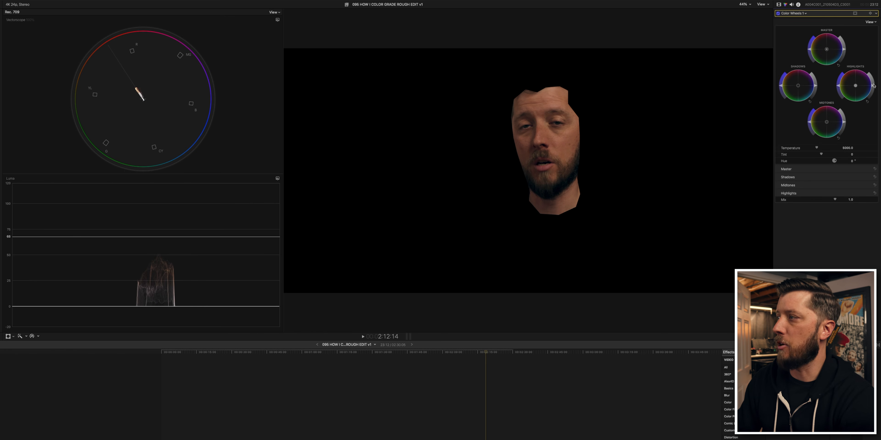
left_click_drag(874, 86, 869, 74)
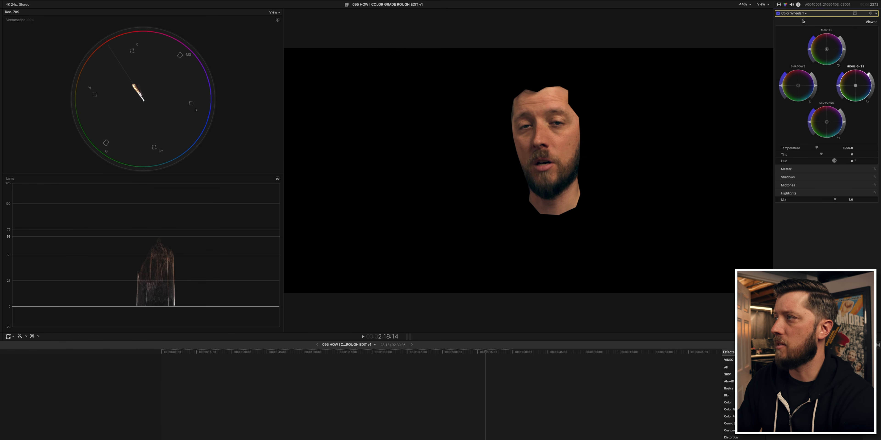
Move Color Wheels 1 above Draw Mask in the effects order and lower its highlights brightness slightly to bring the face back near 65.
left_click(779, 5)
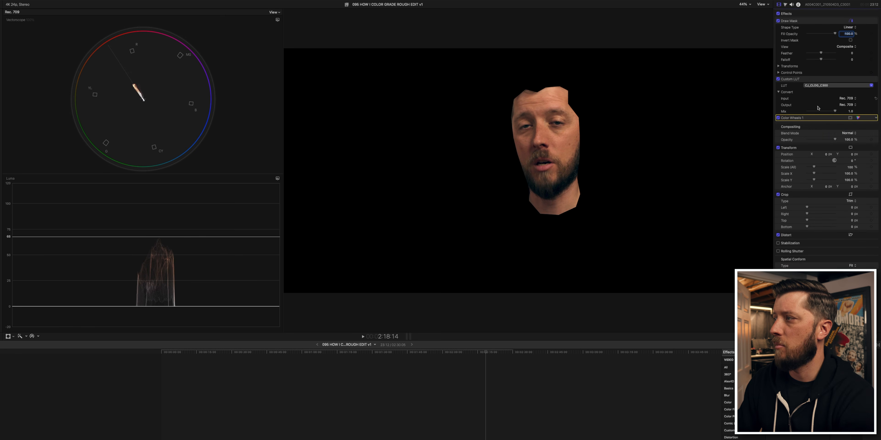
left_click_drag(811, 118, 809, 21)
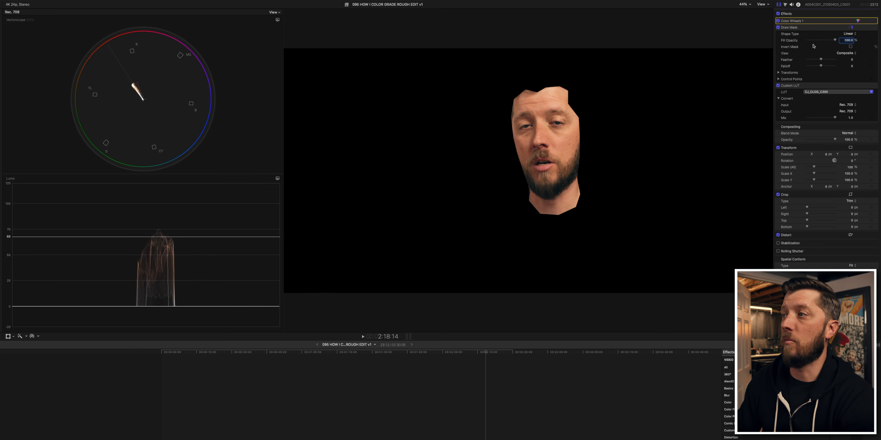
left_click(859, 21)
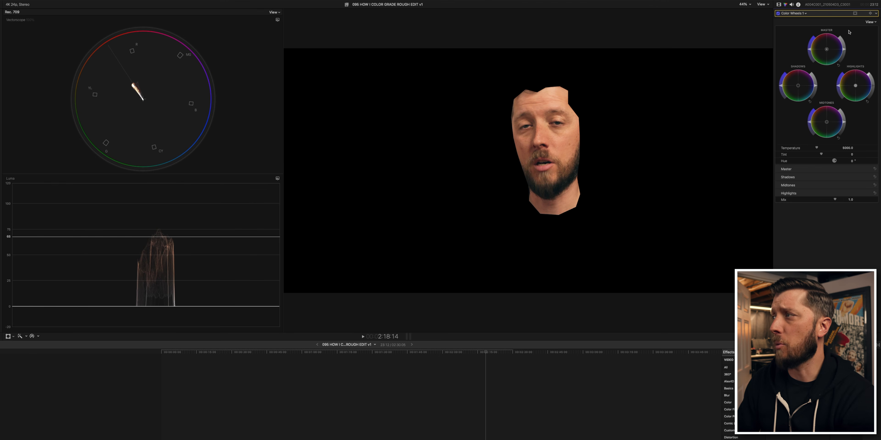
left_click_drag(868, 74, 871, 79)
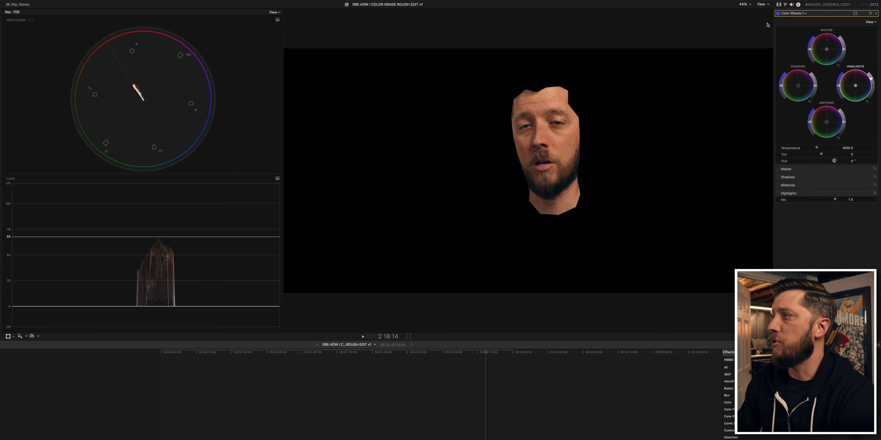
Turn off Draw Mask on the poster-wall clip and park the playhead on an earlier frame of that clip, at 2:13:18.
left_click(778, 5)
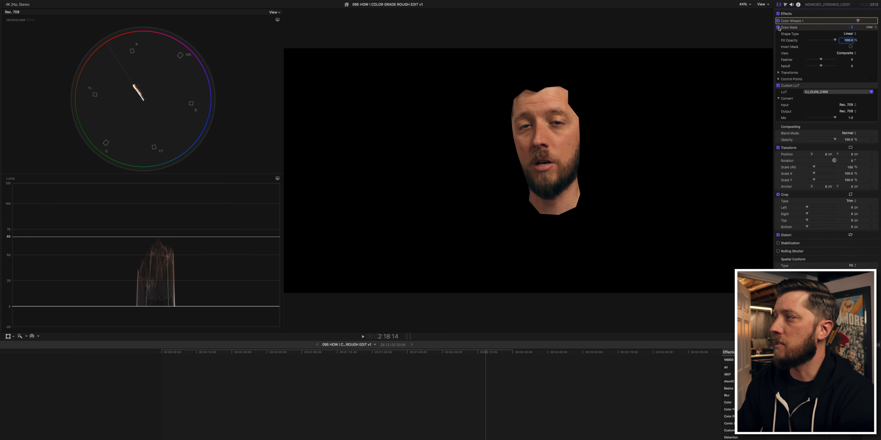
left_click(778, 27)
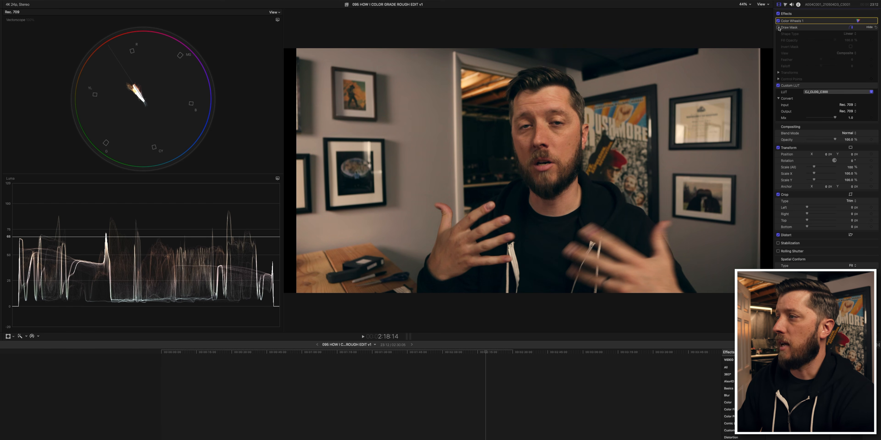
left_click(480, 352)
left_click_drag(481, 352, 483, 352)
left_click_drag(484, 351, 485, 352)
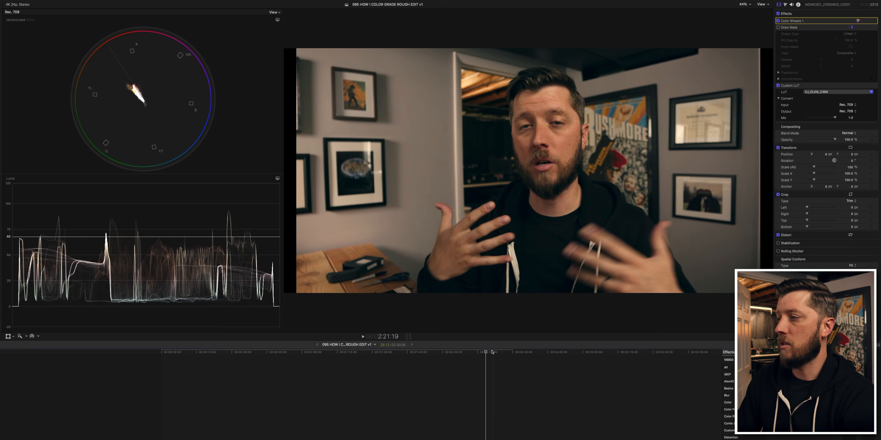
left_click(471, 352)
left_click_drag(471, 354, 474, 352)
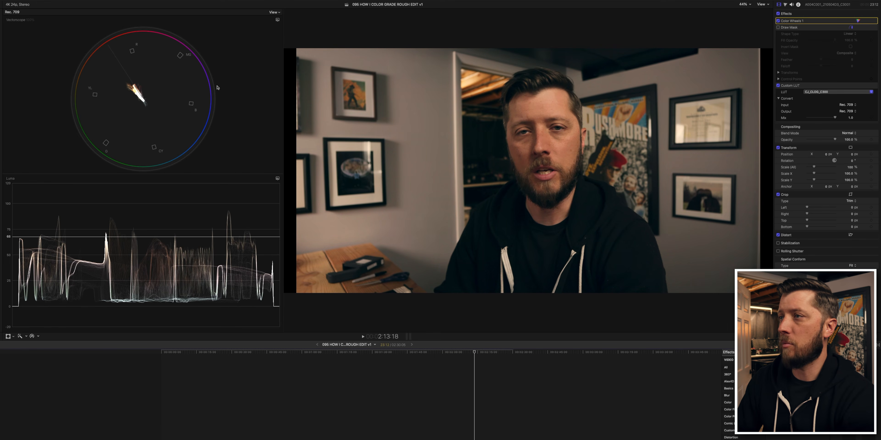
Replace the vectorscope with a waveform and nudge the poster-wall clip's shadows slightly toward red and its highlights toward cyan.
left_click(278, 19)
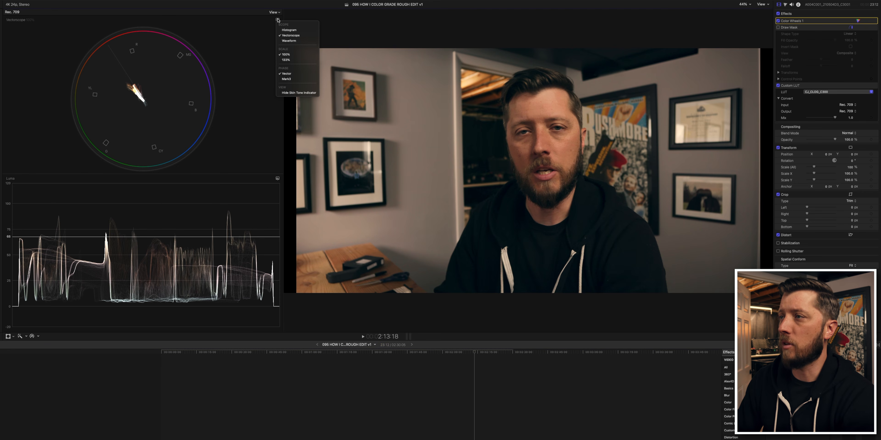
left_click(286, 40)
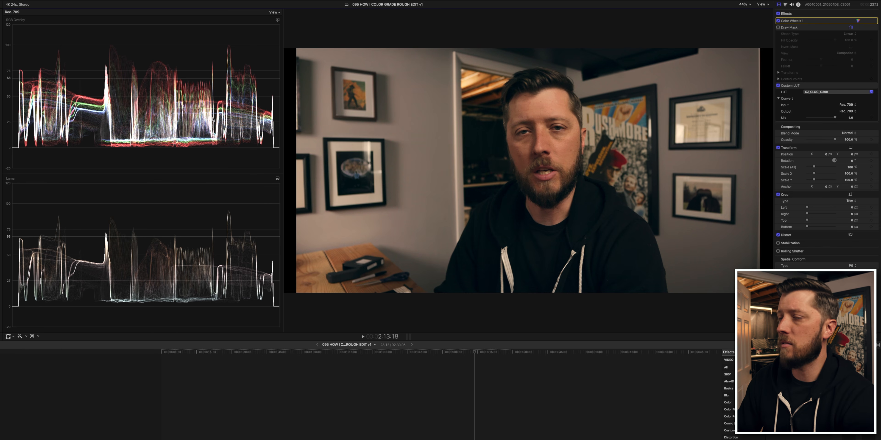
left_click(859, 21)
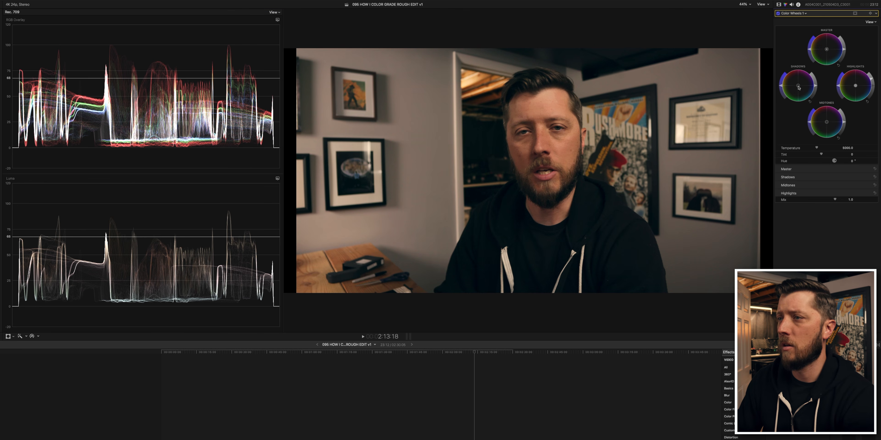
left_click_drag(799, 88, 798, 85)
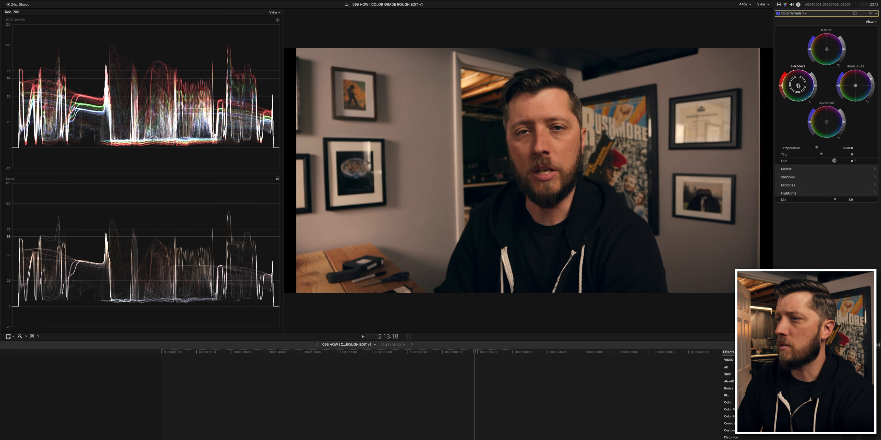
left_click_drag(856, 85, 857, 87)
left_click_drag(800, 86, 800, 88)
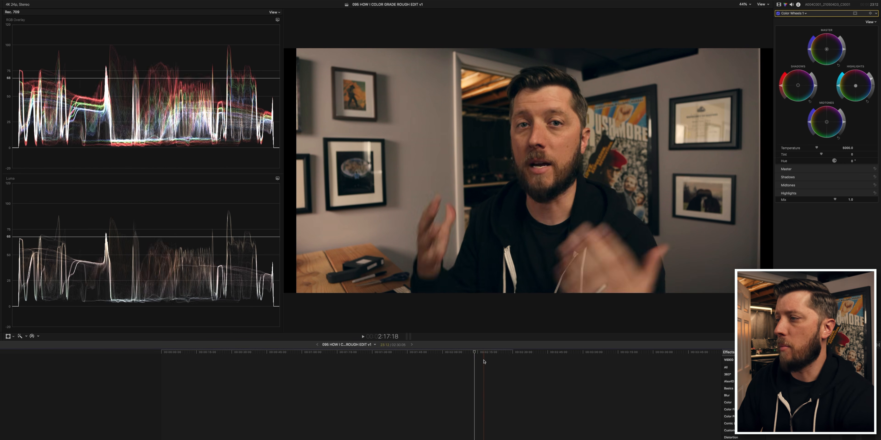
Scrub back through the desk clip to the couch clip and slightly lower the couch clip's midtones brightness.
left_click_drag(481, 353, 442, 362)
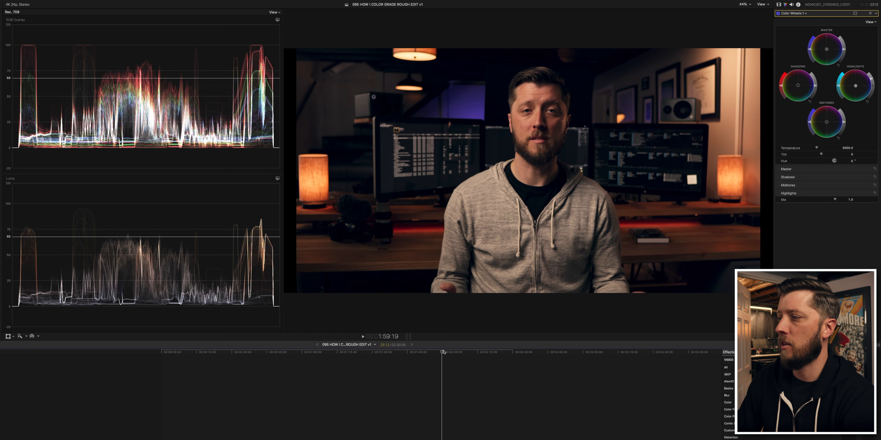
mouse_move(443, 352)
left_mouse_down()
mouse_move(393, 355)
mouse_move(428, 354)
left_mouse_up()
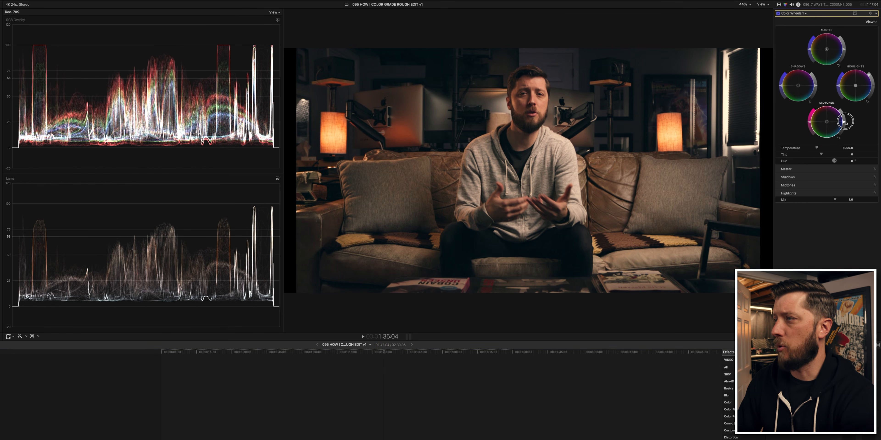
left_click_drag(844, 124, 844, 127)
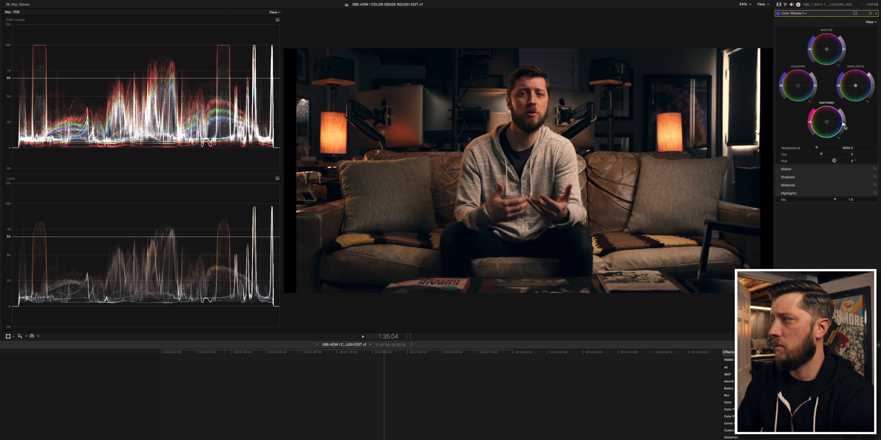
Return to the poster-wall clip and scrub through it to review its grade.
left_click_drag(383, 353, 478, 358)
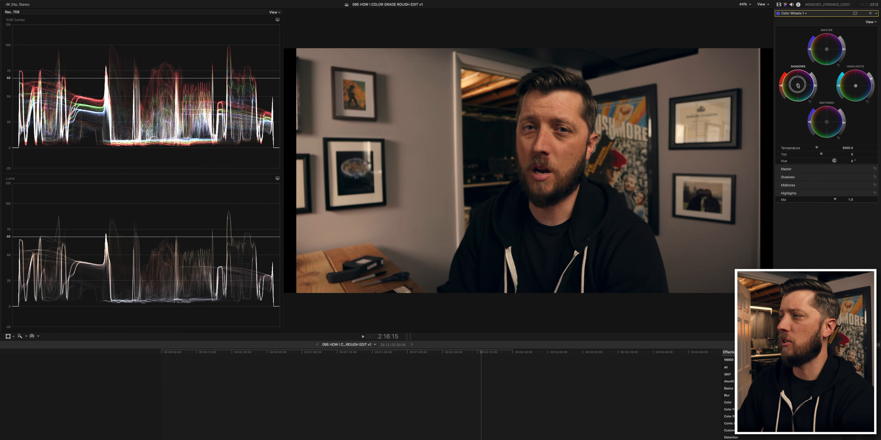
mouse_move(481, 353)
left_mouse_down()
mouse_move(447, 357)
mouse_move(490, 356)
left_mouse_up()
key("space")
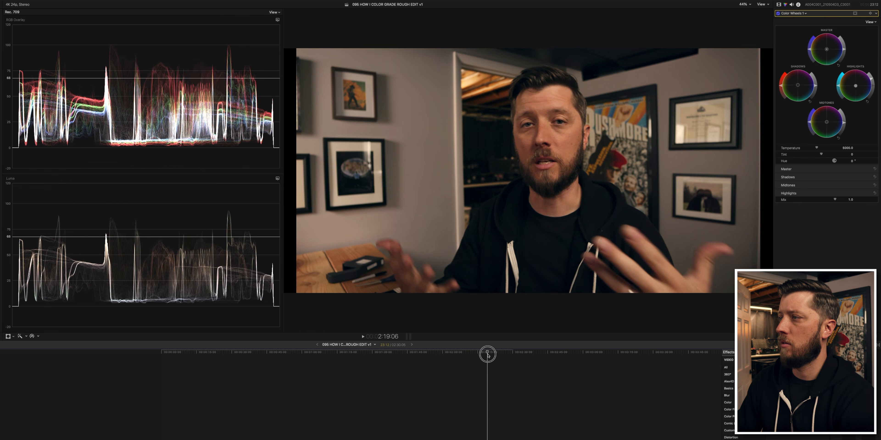